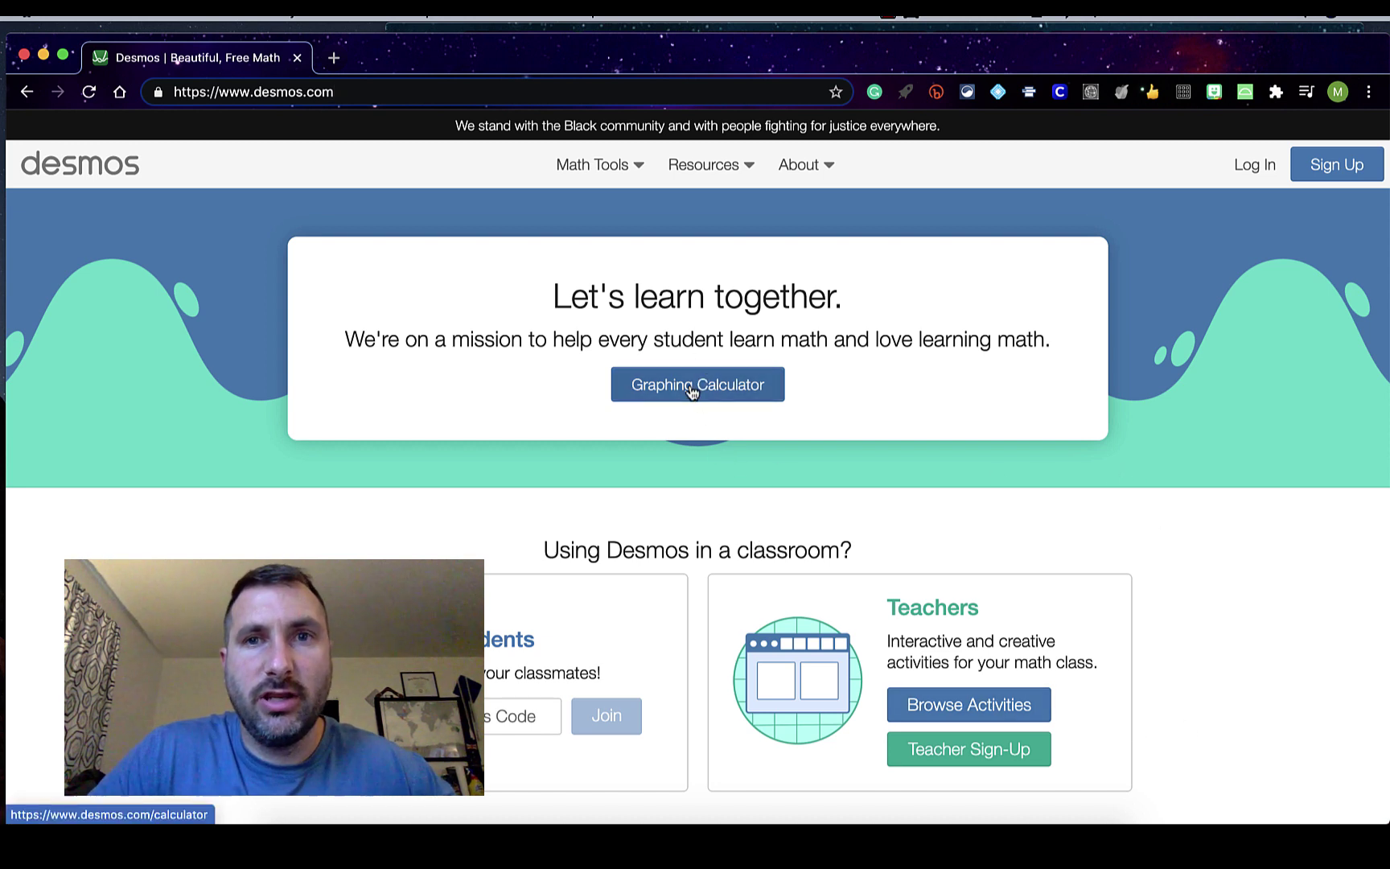
Open the Graphing Calculator, show its on-screen math keypad and hide it again
click(695, 391)
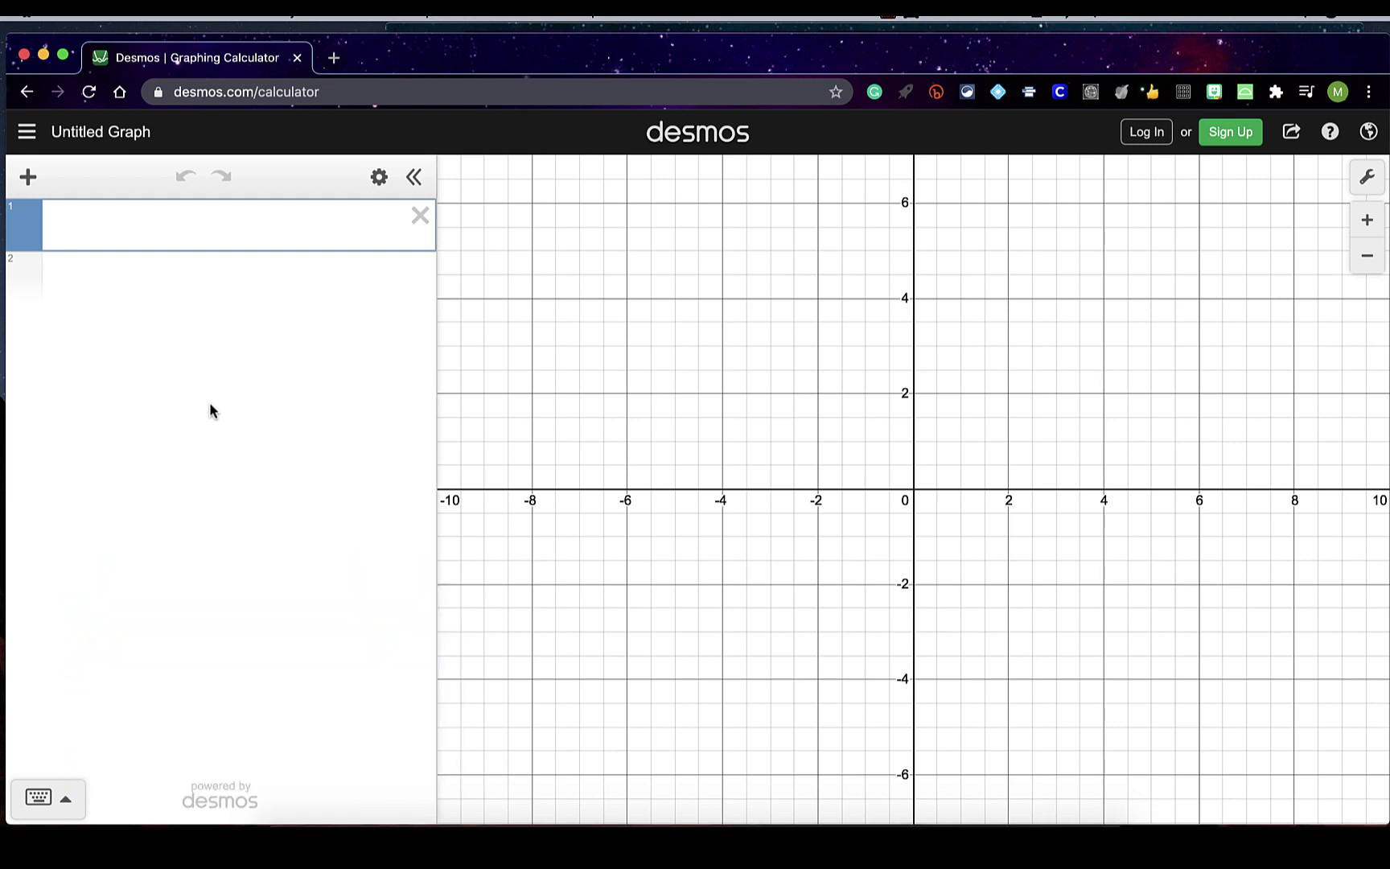
click(71, 797)
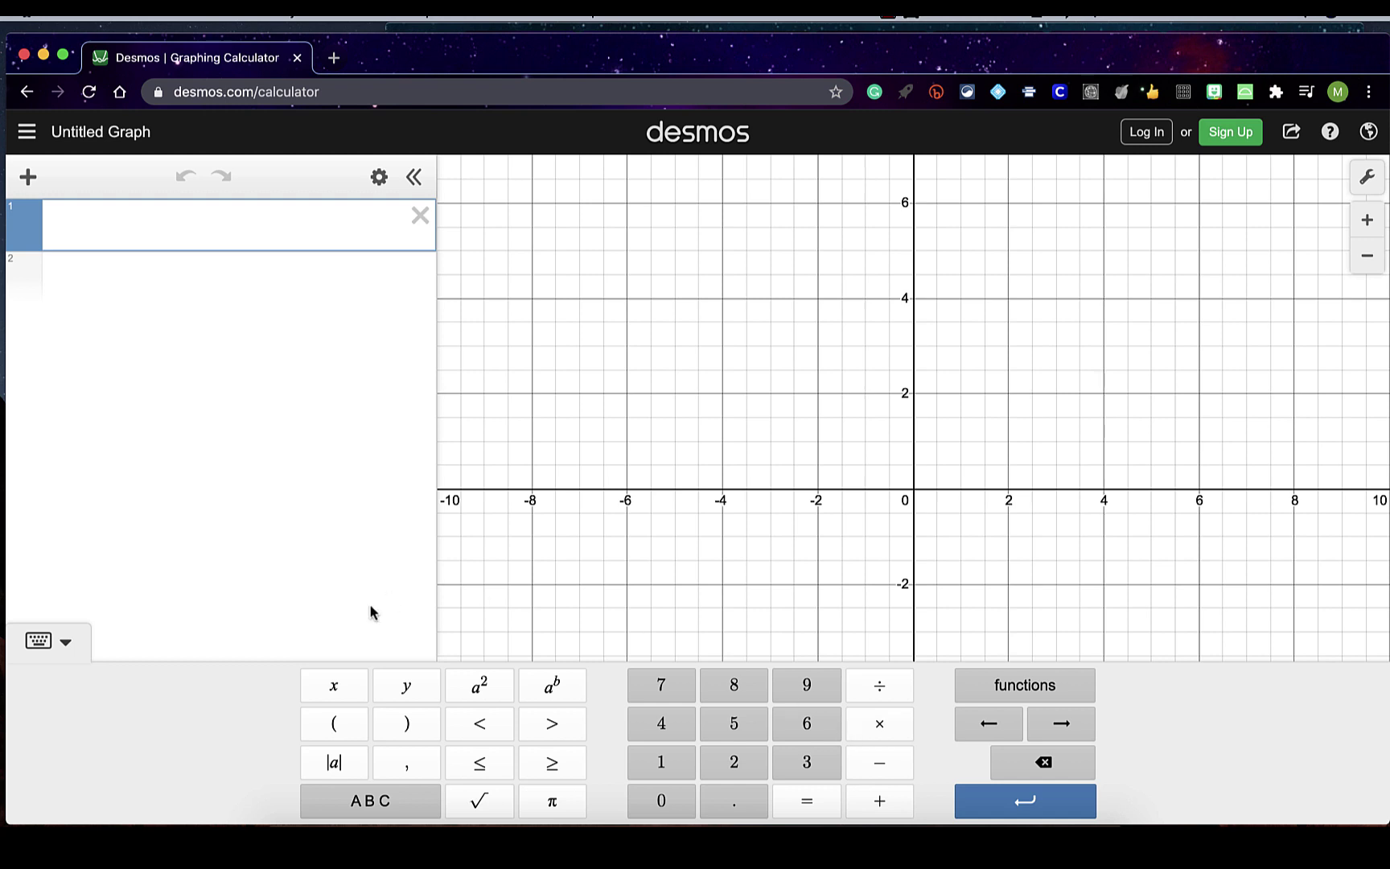
click(65, 641)
Enter the fraction 3/4 in the first expression line
click(229, 244)
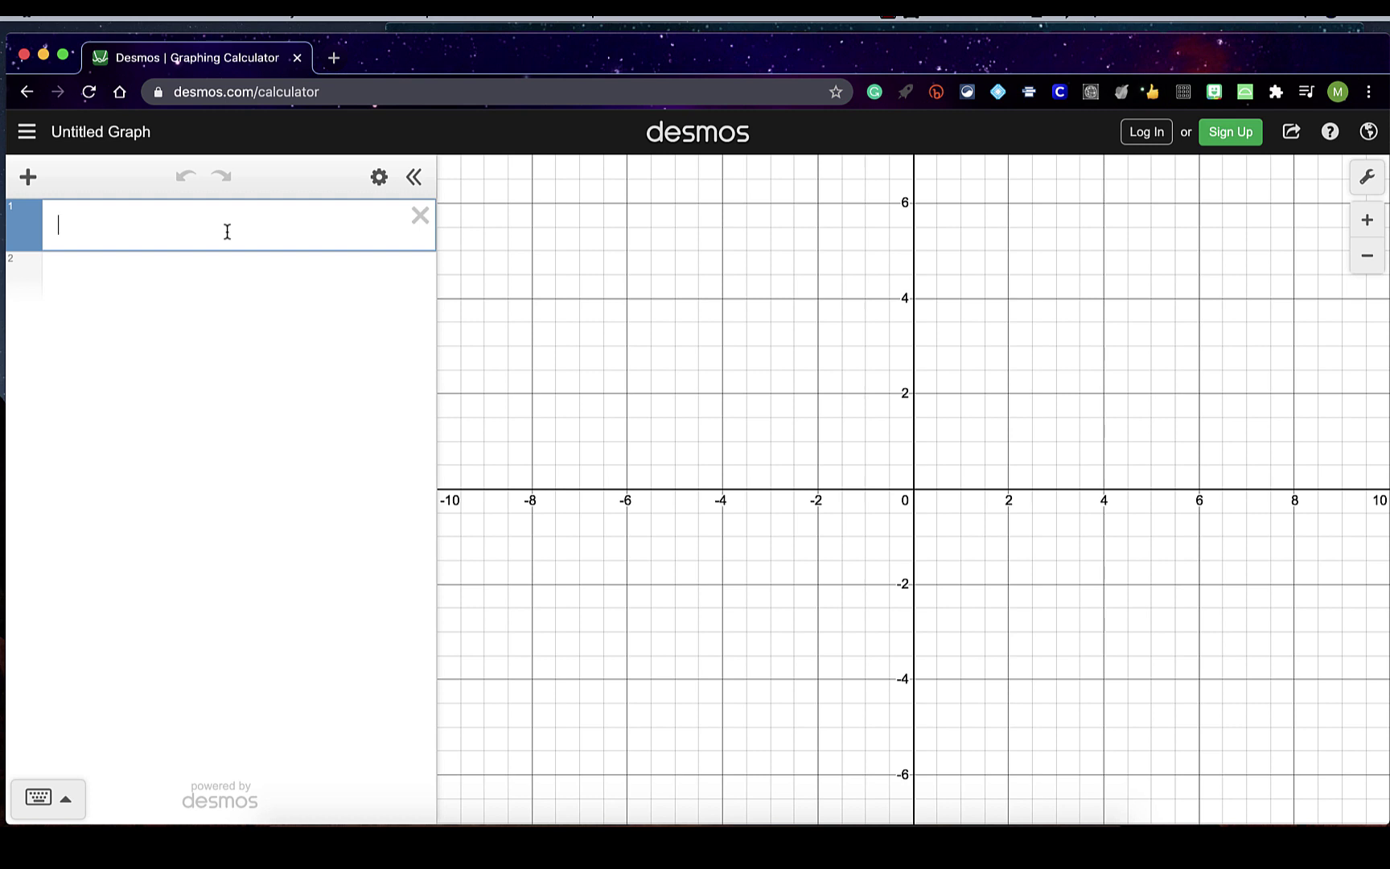
text(3/)
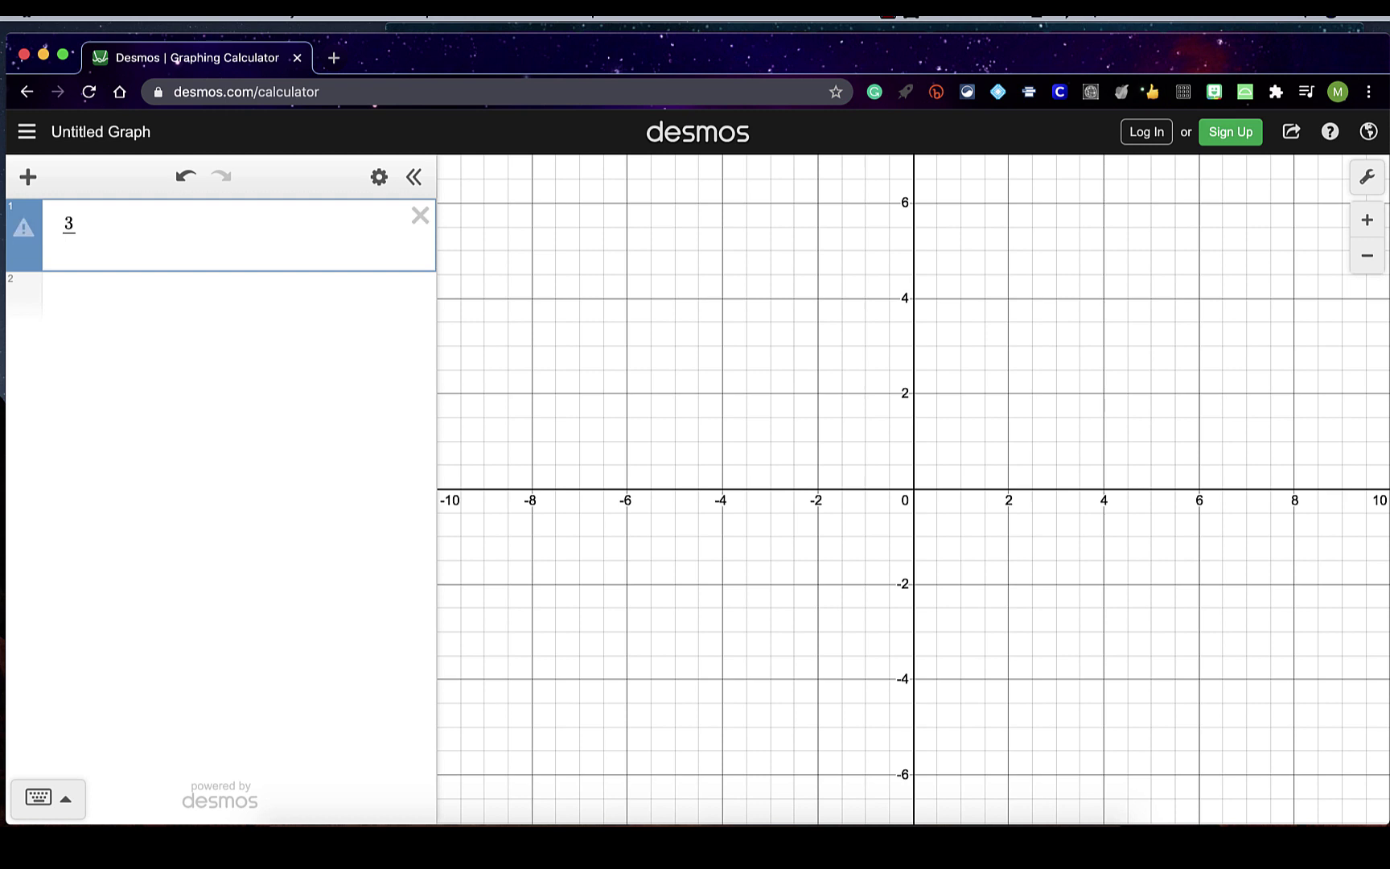
text(4)
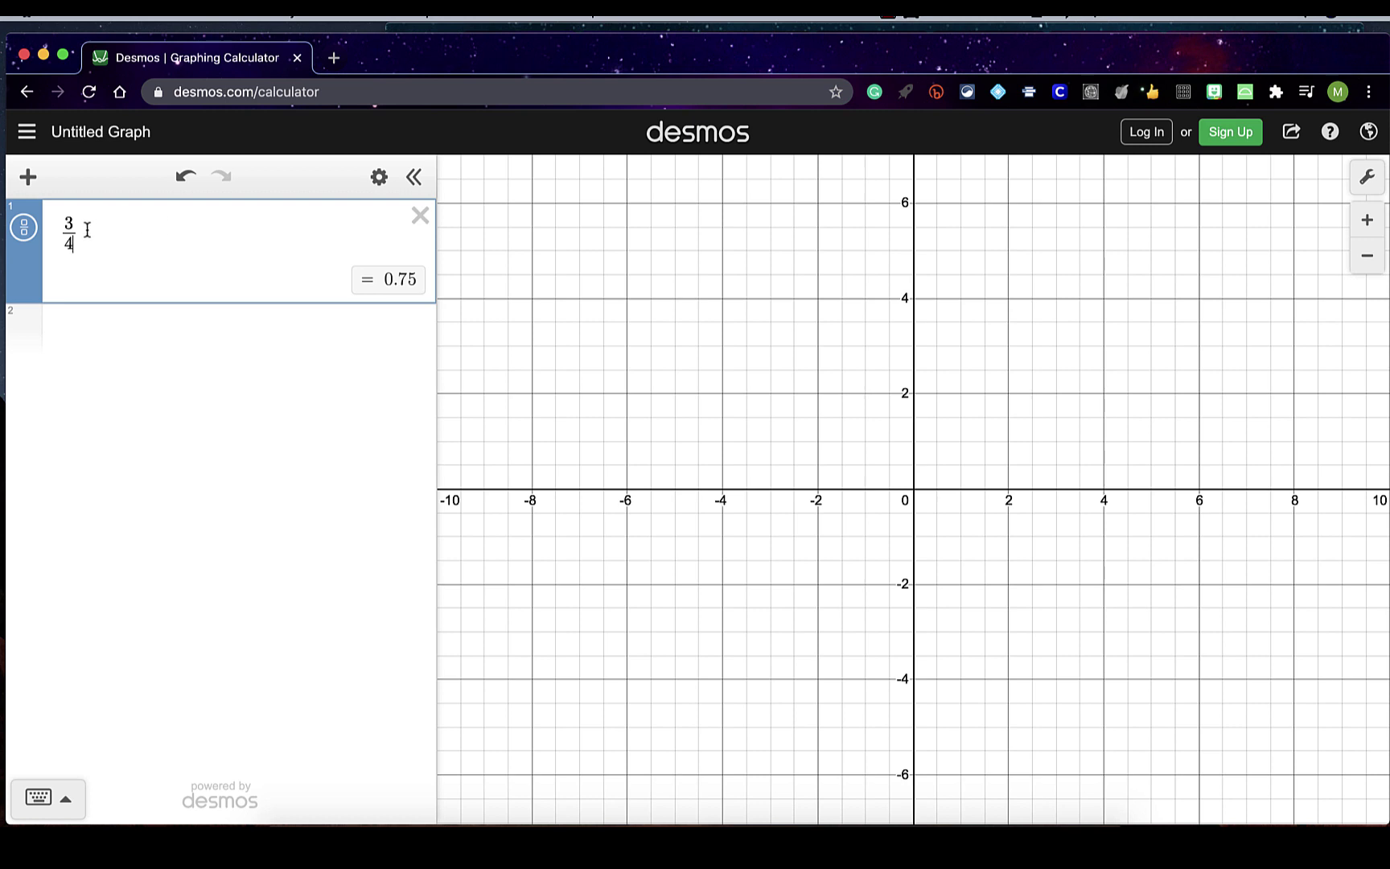
drag(78, 225, 61, 225)
click(89, 266)
Enter the decimal .6 in the second expression line and switch its result to fraction form
click(263, 333)
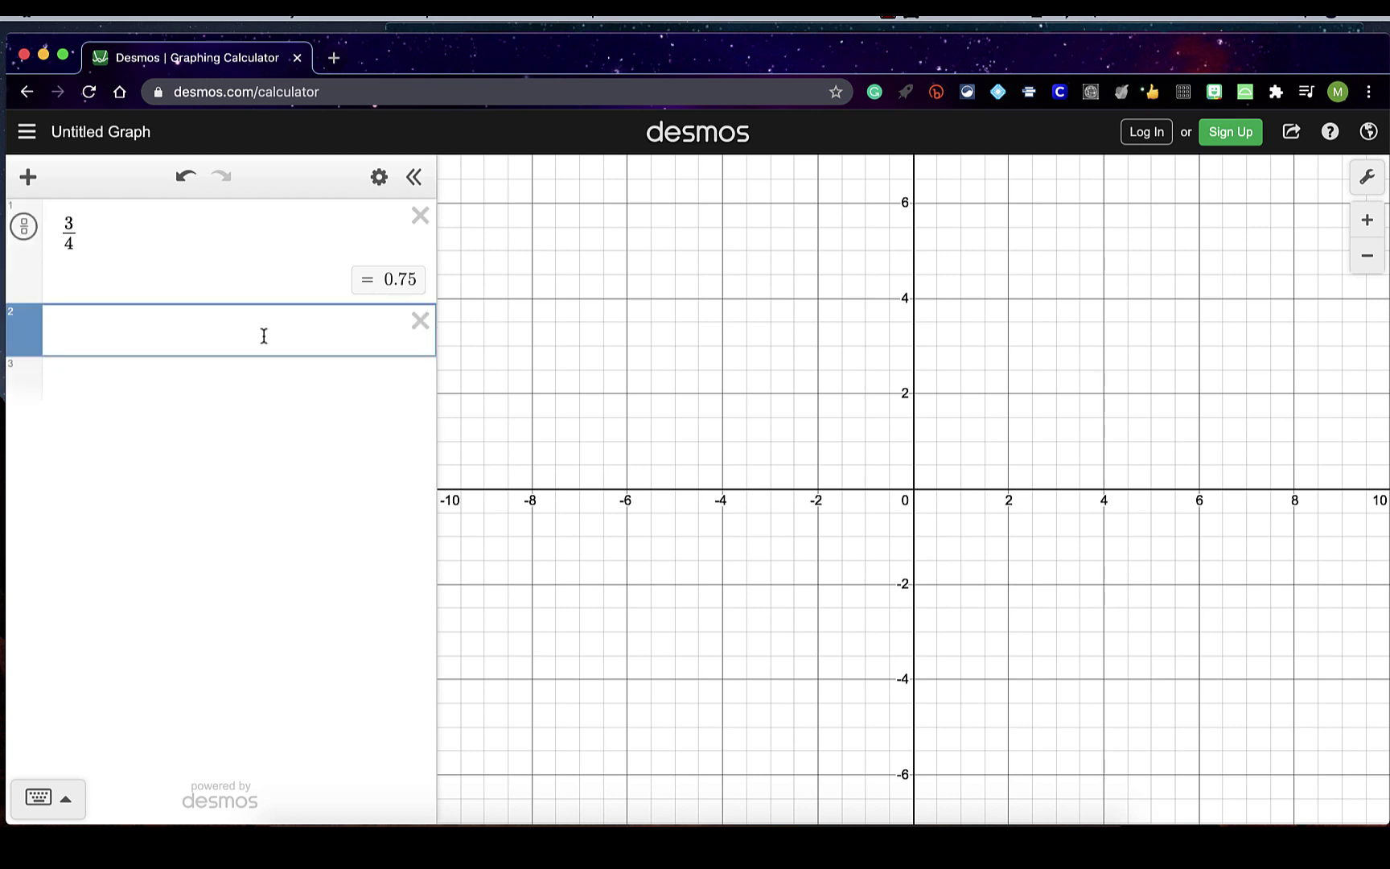
text(.6)
drag(58, 330, 86, 336)
click(90, 335)
click(26, 336)
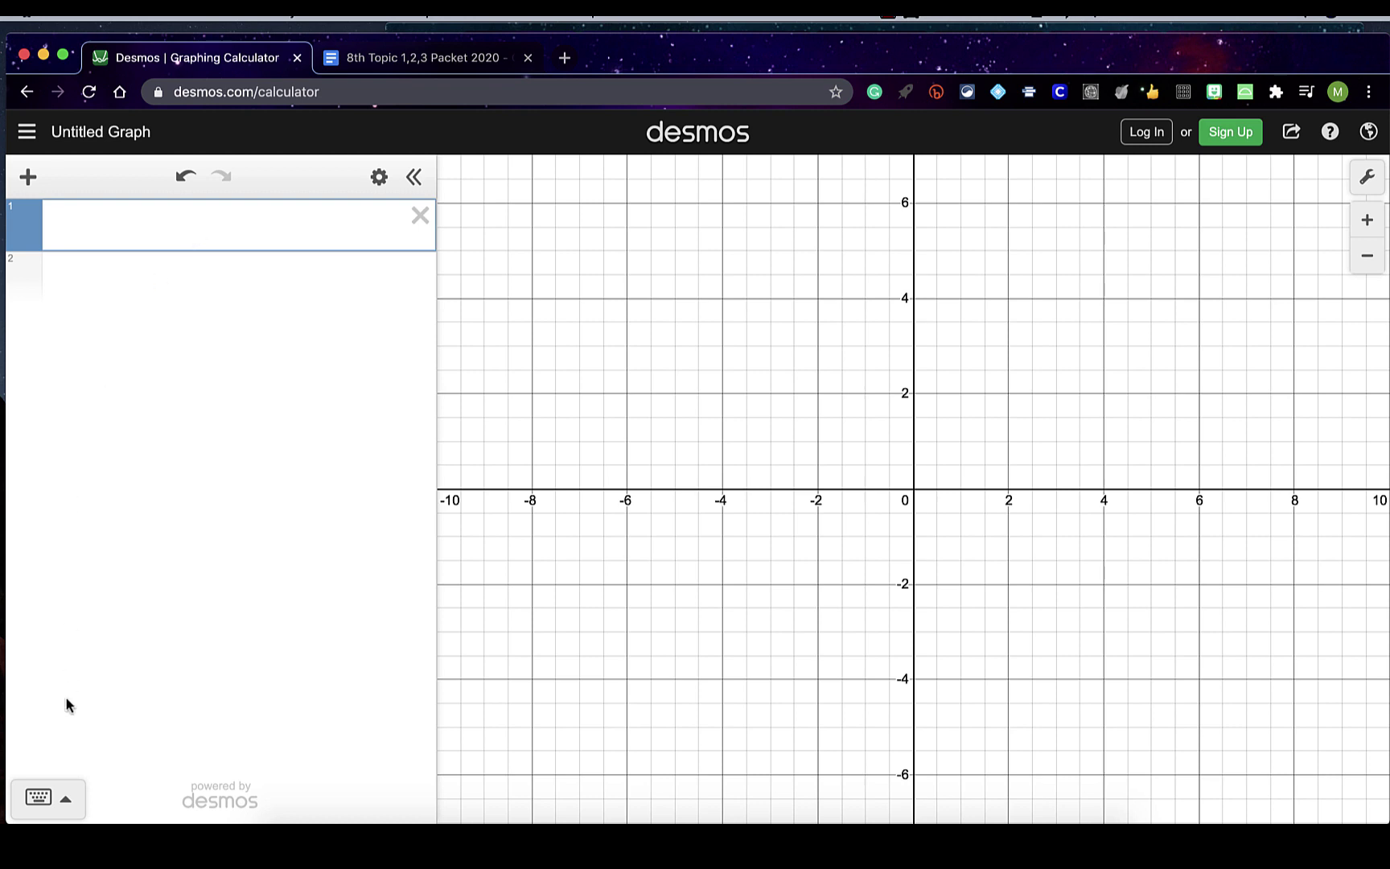
Bring up the math keypad and enter the square root of 12 in the empty first expression line
click(39, 797)
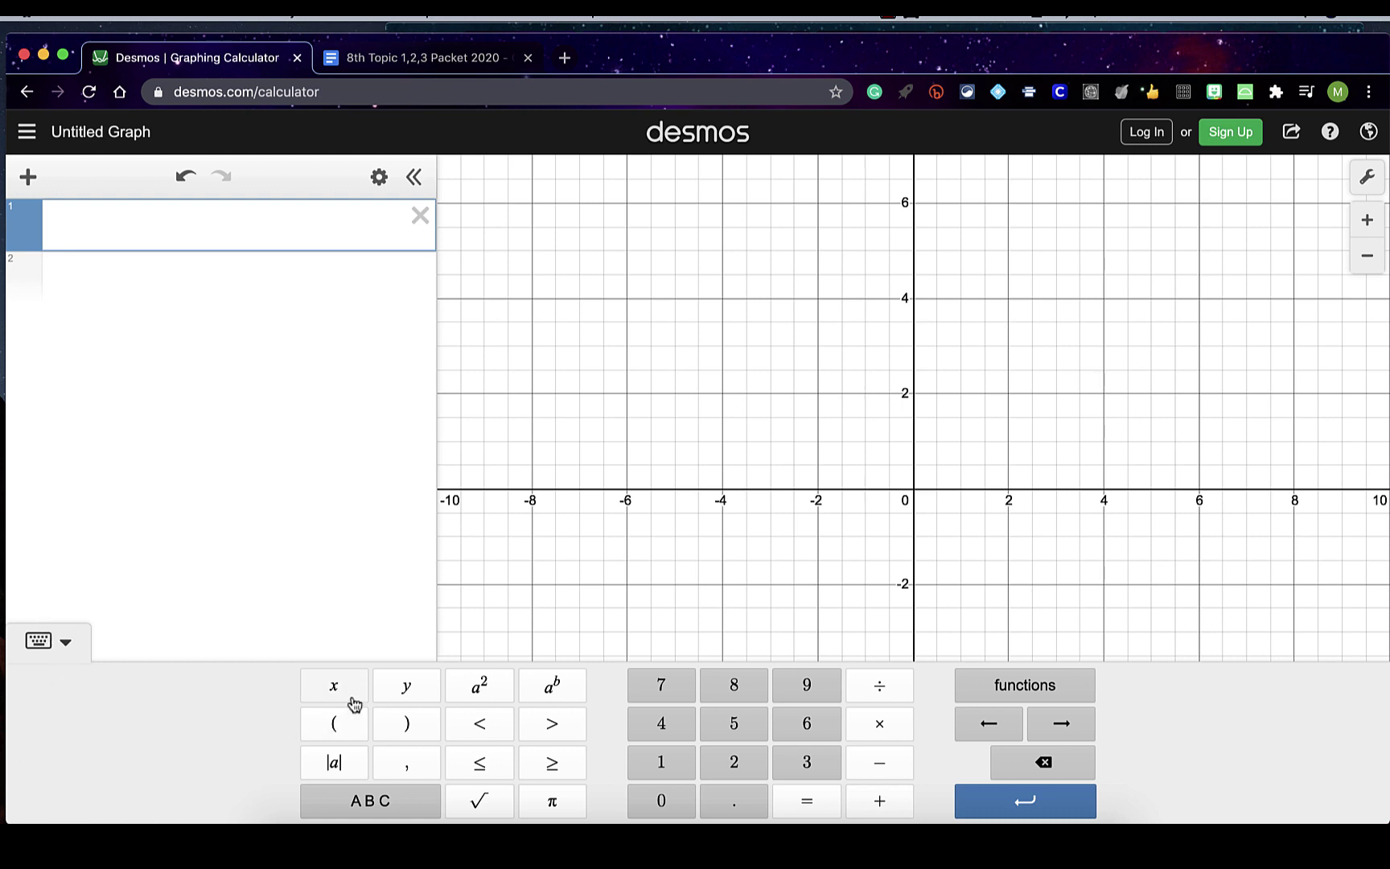
click(485, 807)
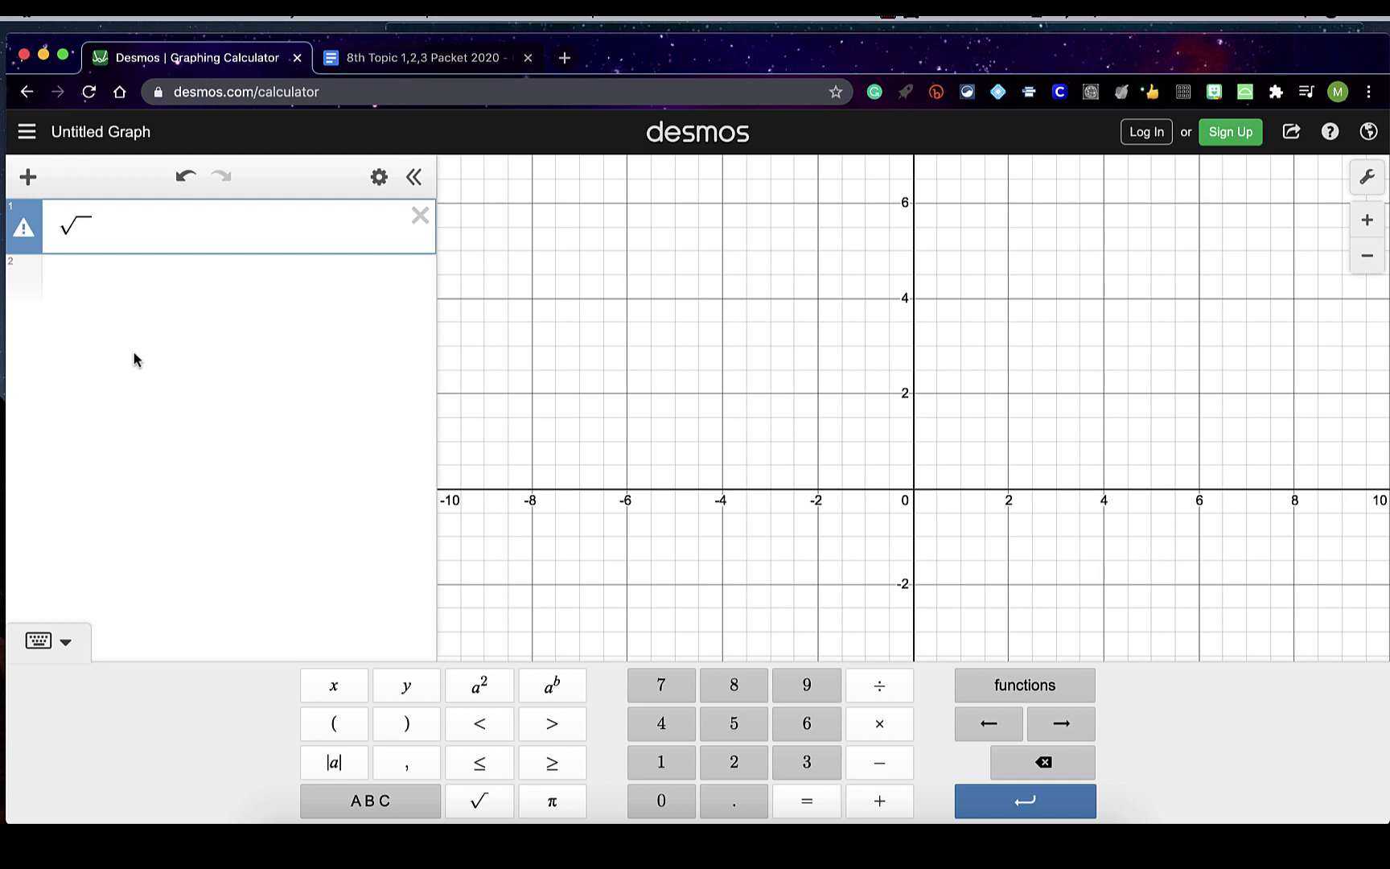
click(661, 761)
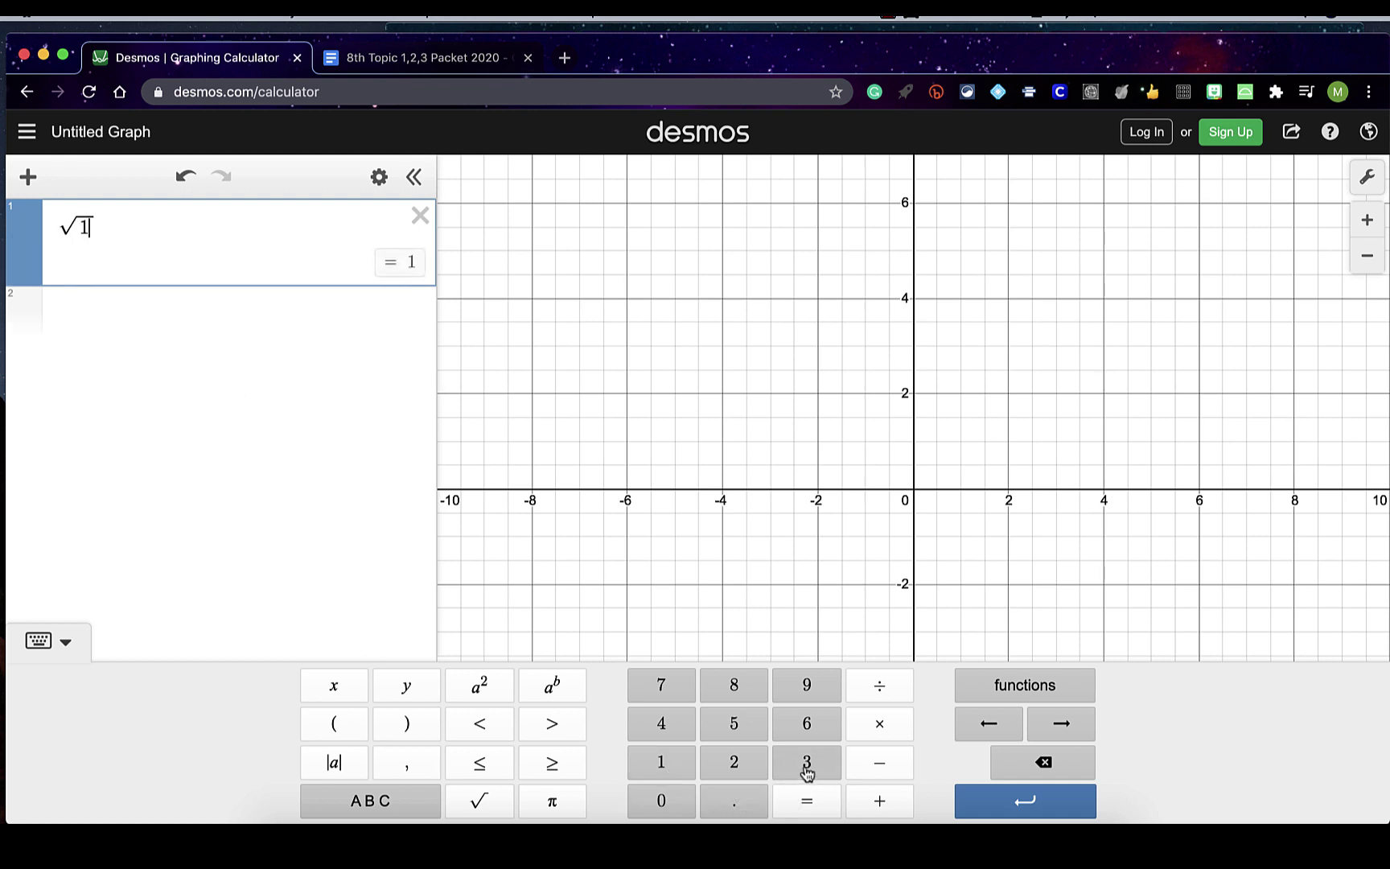
click(734, 762)
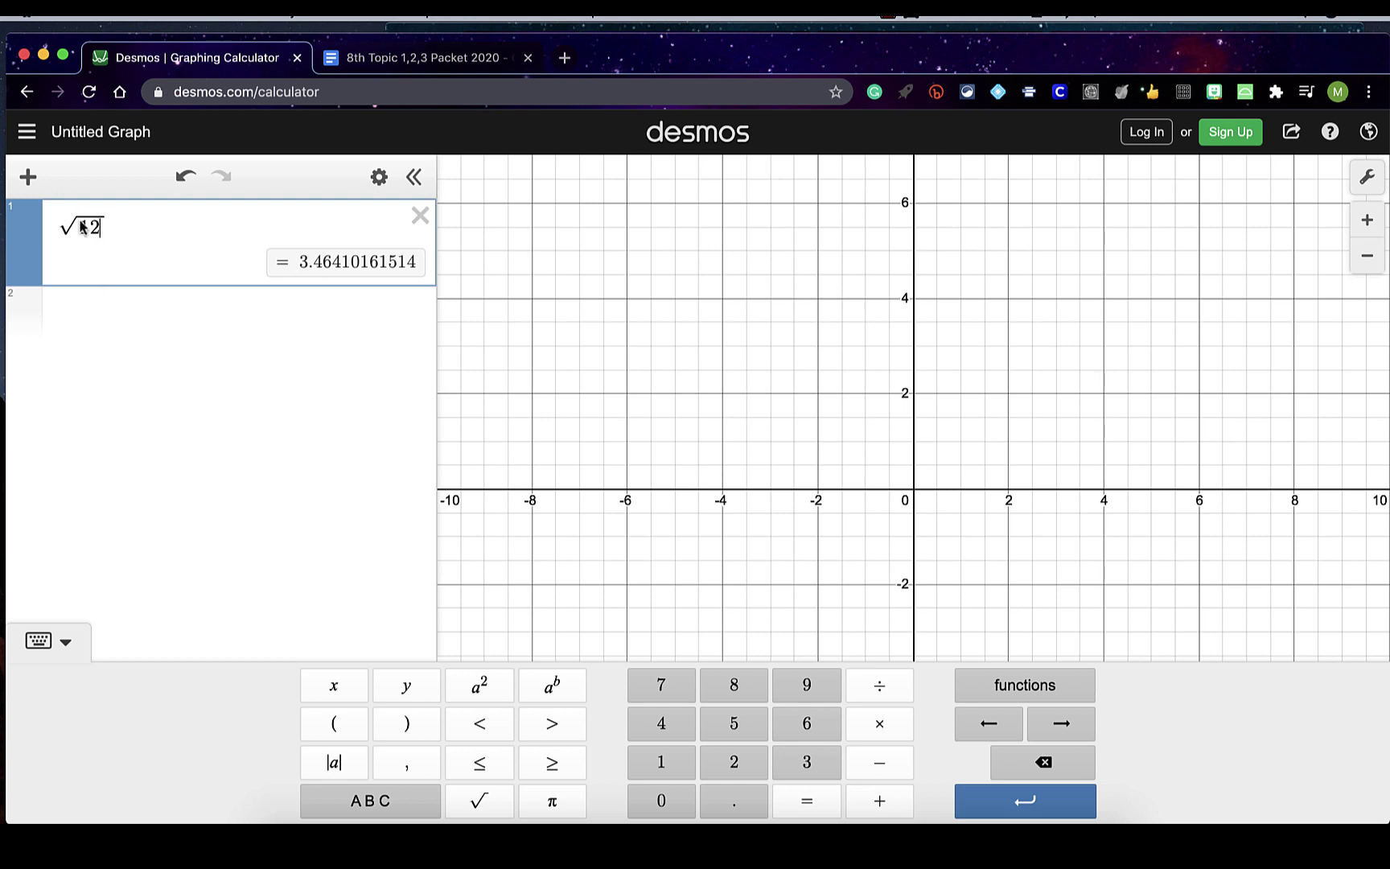
Clear the square root expression and enter the cube root of 24 with the nth-root function
key(BackSpace)
key(BackSpace)
key(BackSpace)
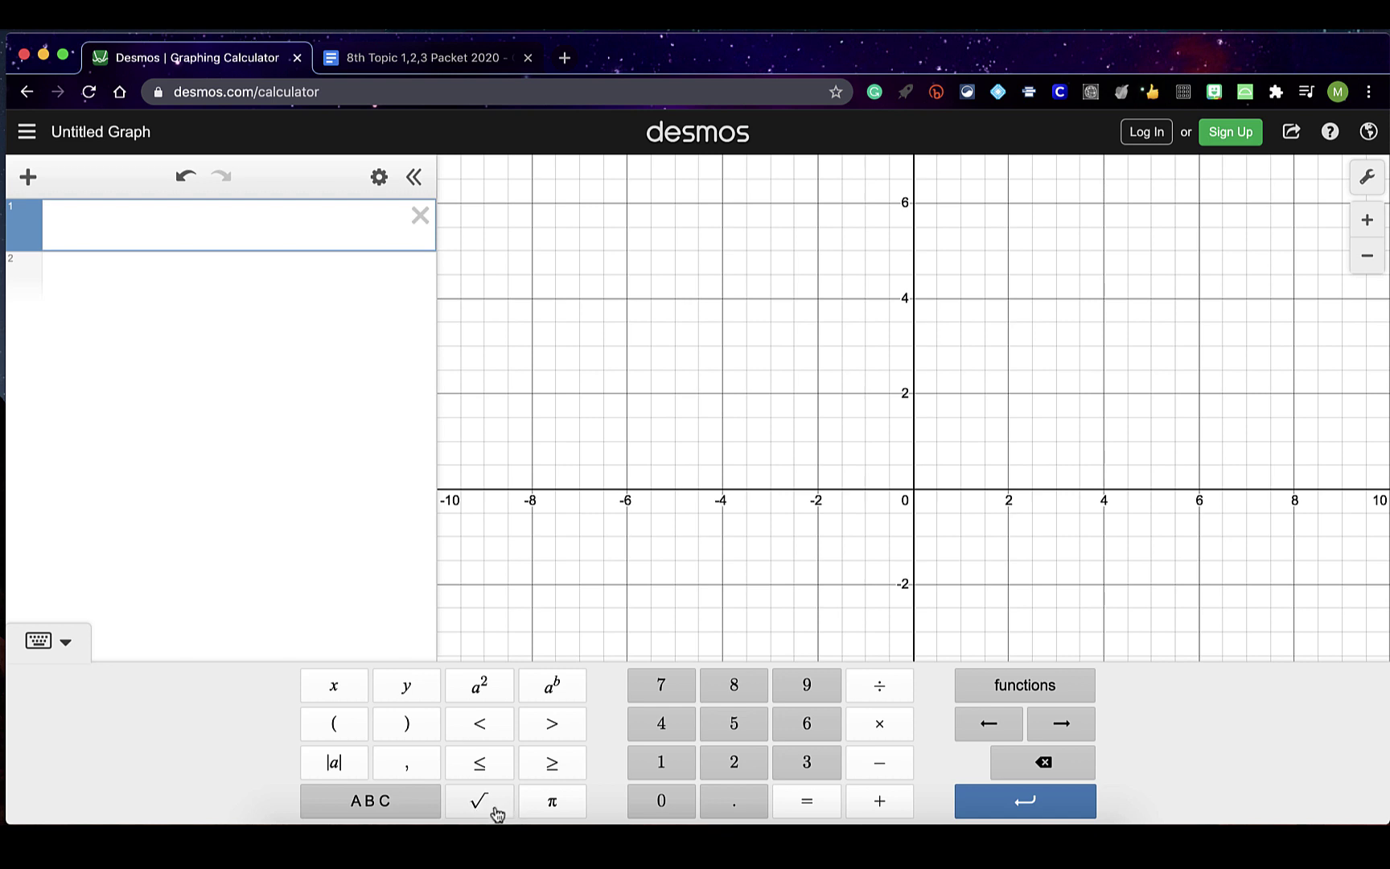
click(1040, 698)
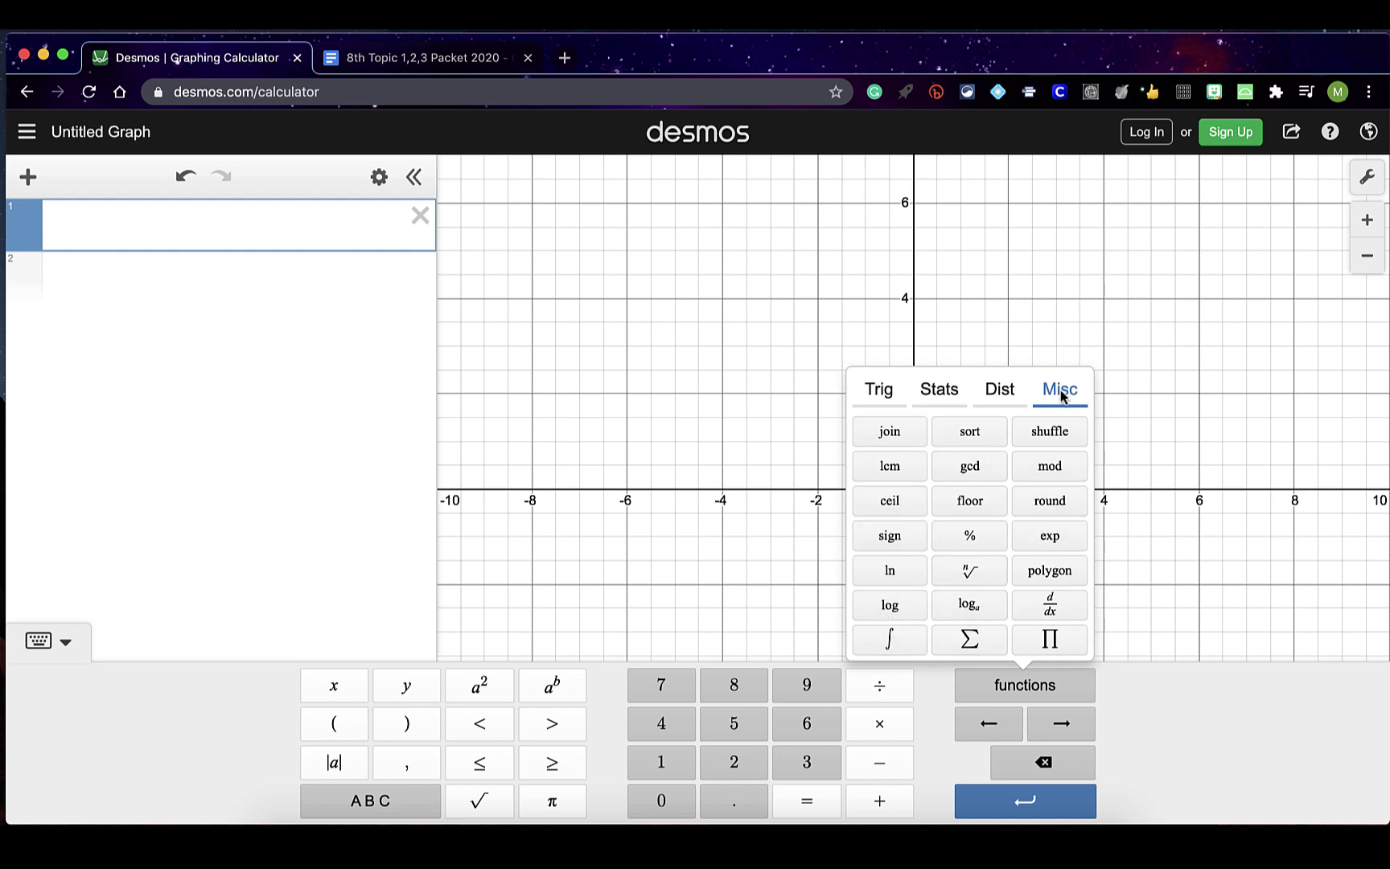
click(972, 578)
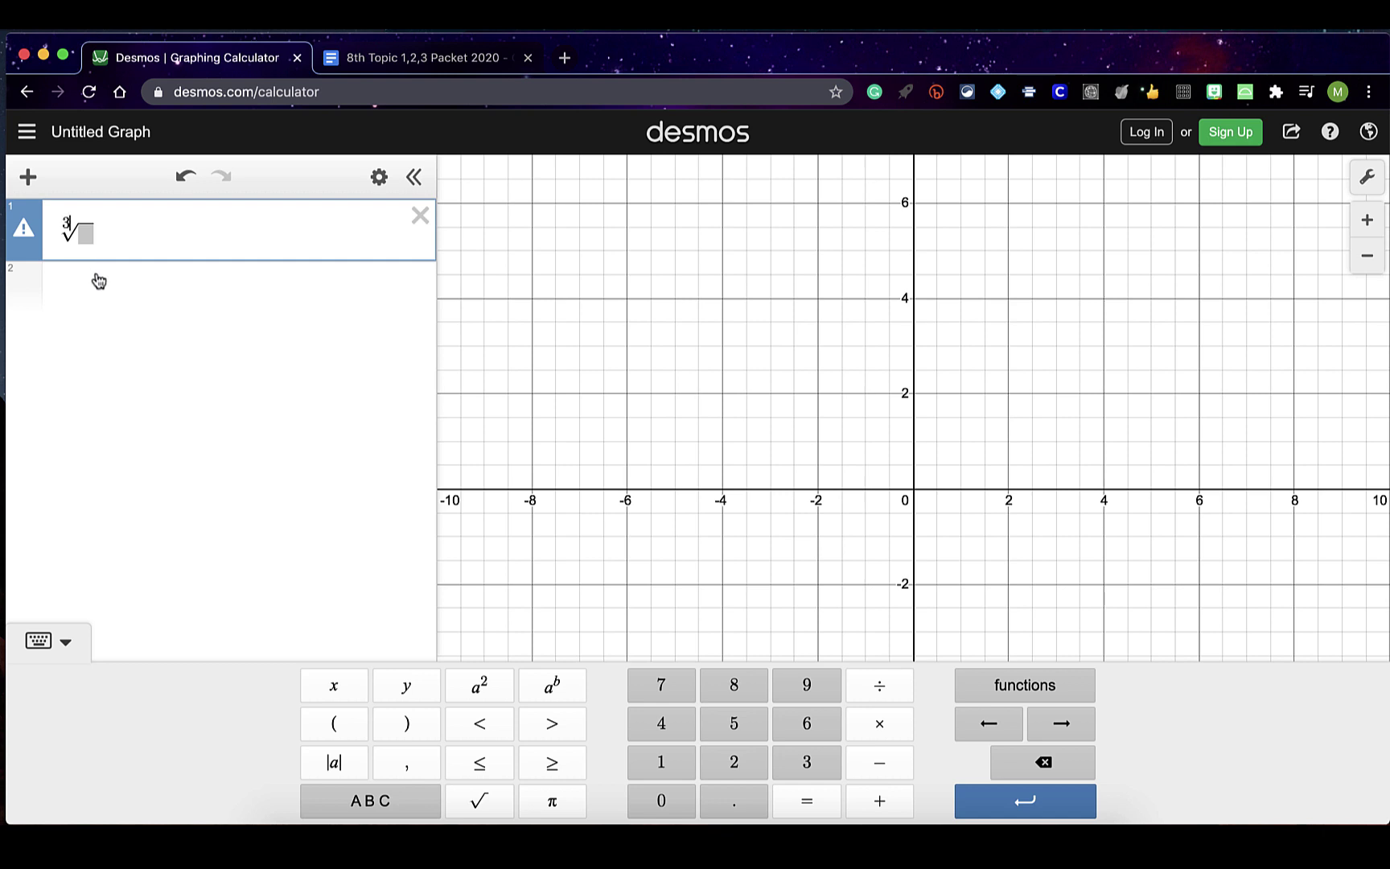
text(3)
click(85, 238)
text(24)
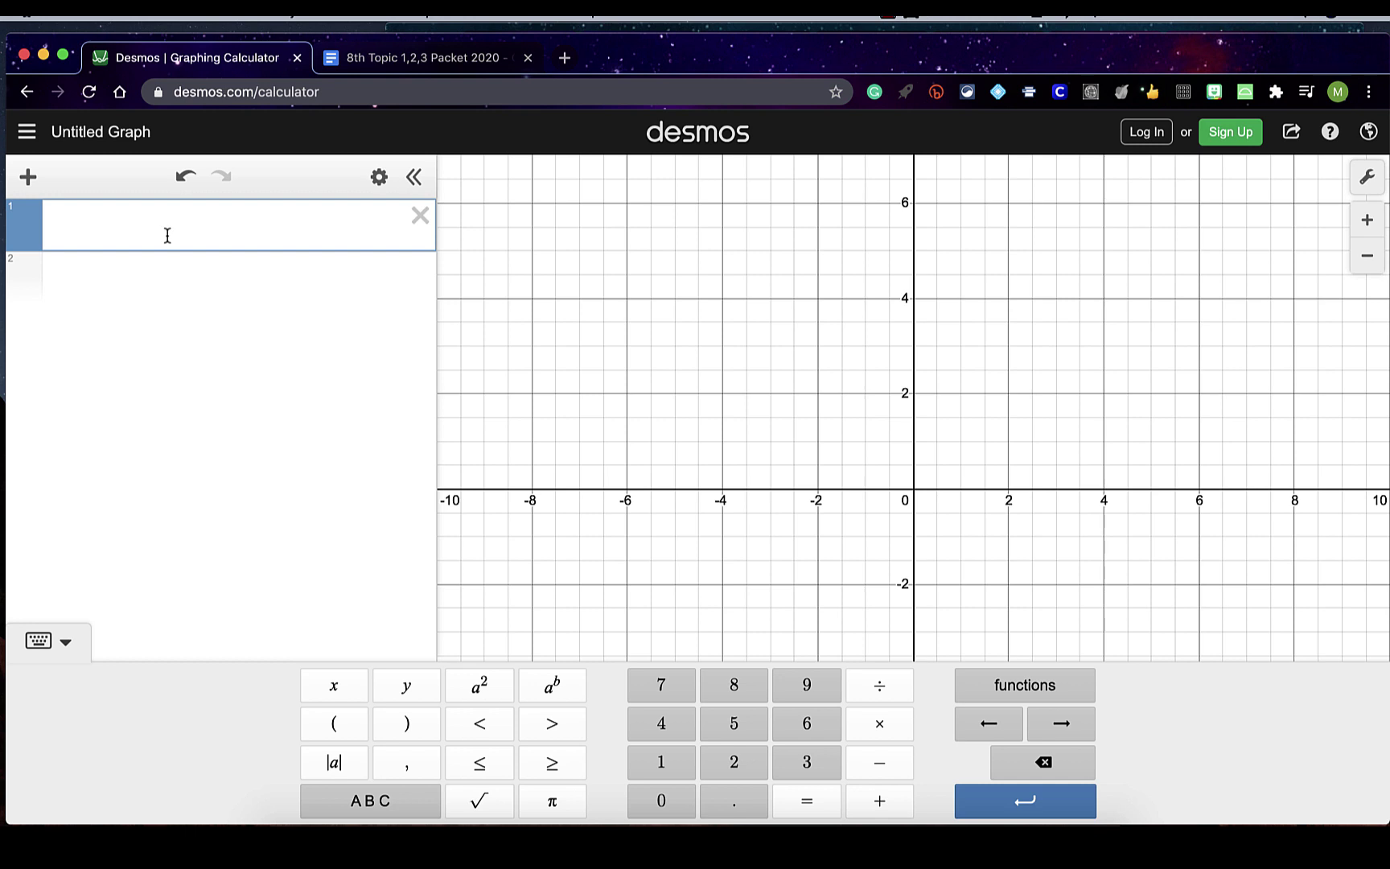
Enter the product of the fractions 3/5 and 4/3 in the first expression line
text(3)
click(884, 690)
text(5)
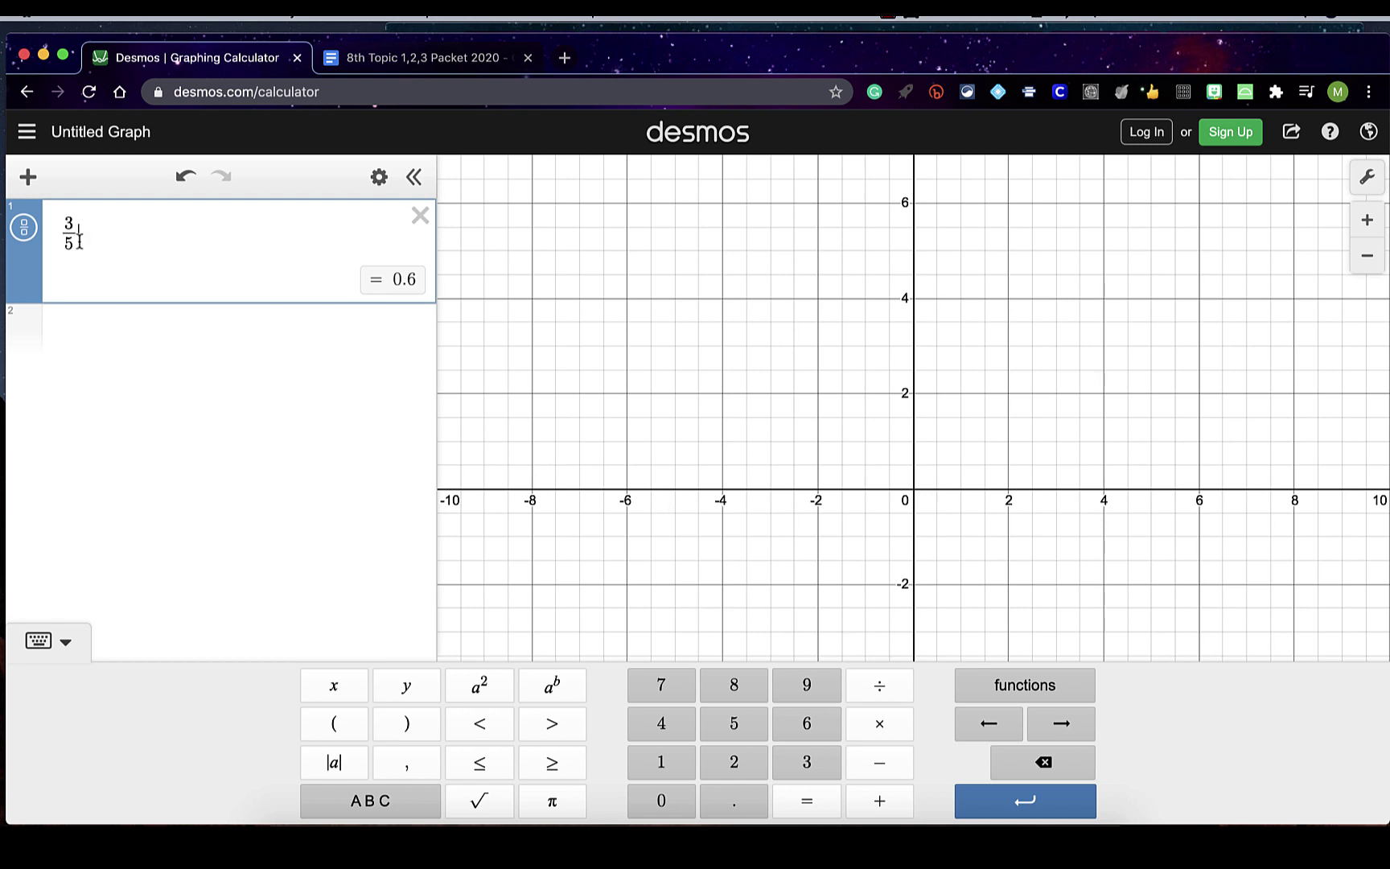
click(903, 728)
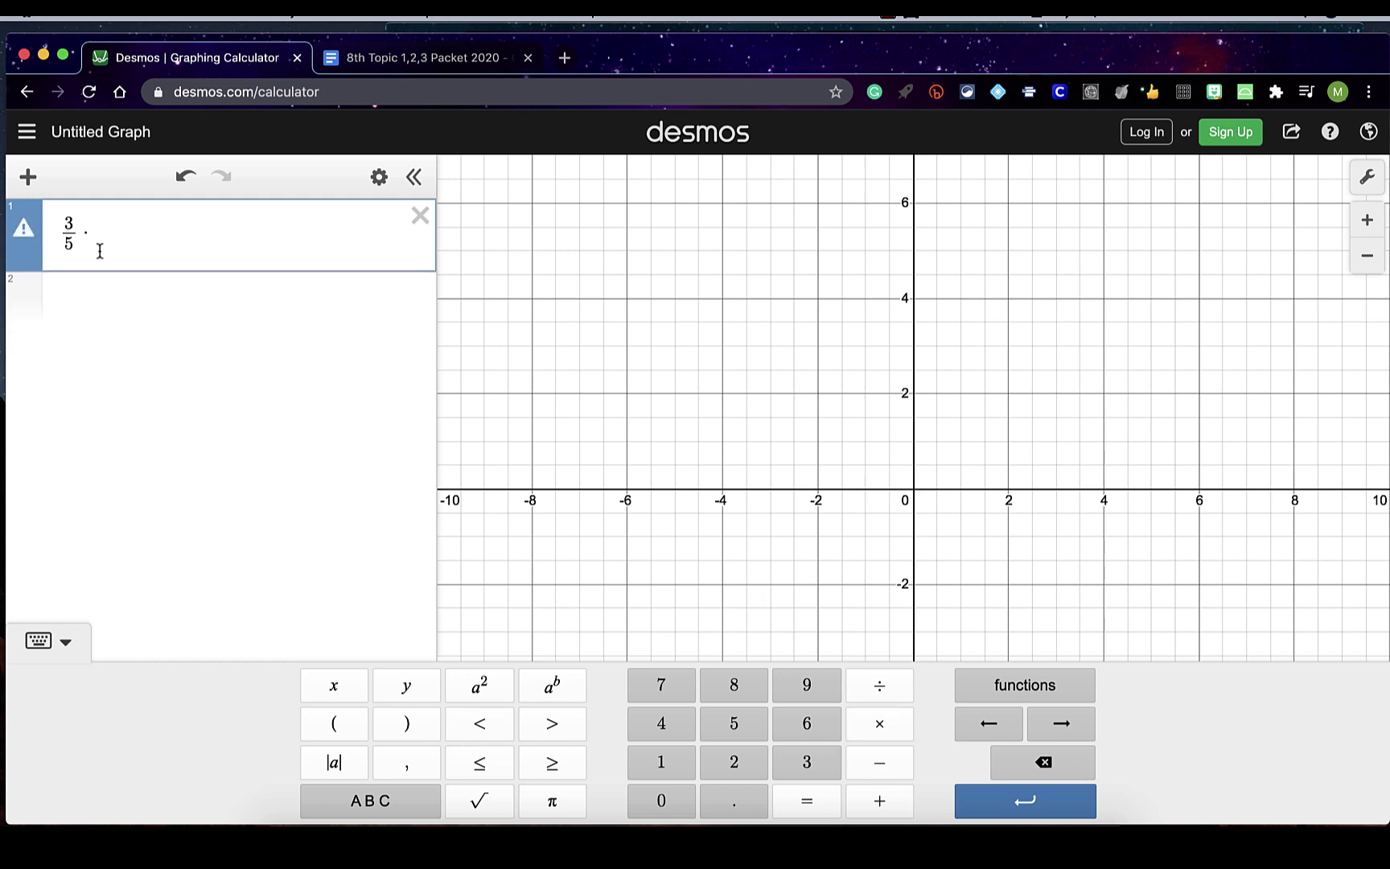
text(4)
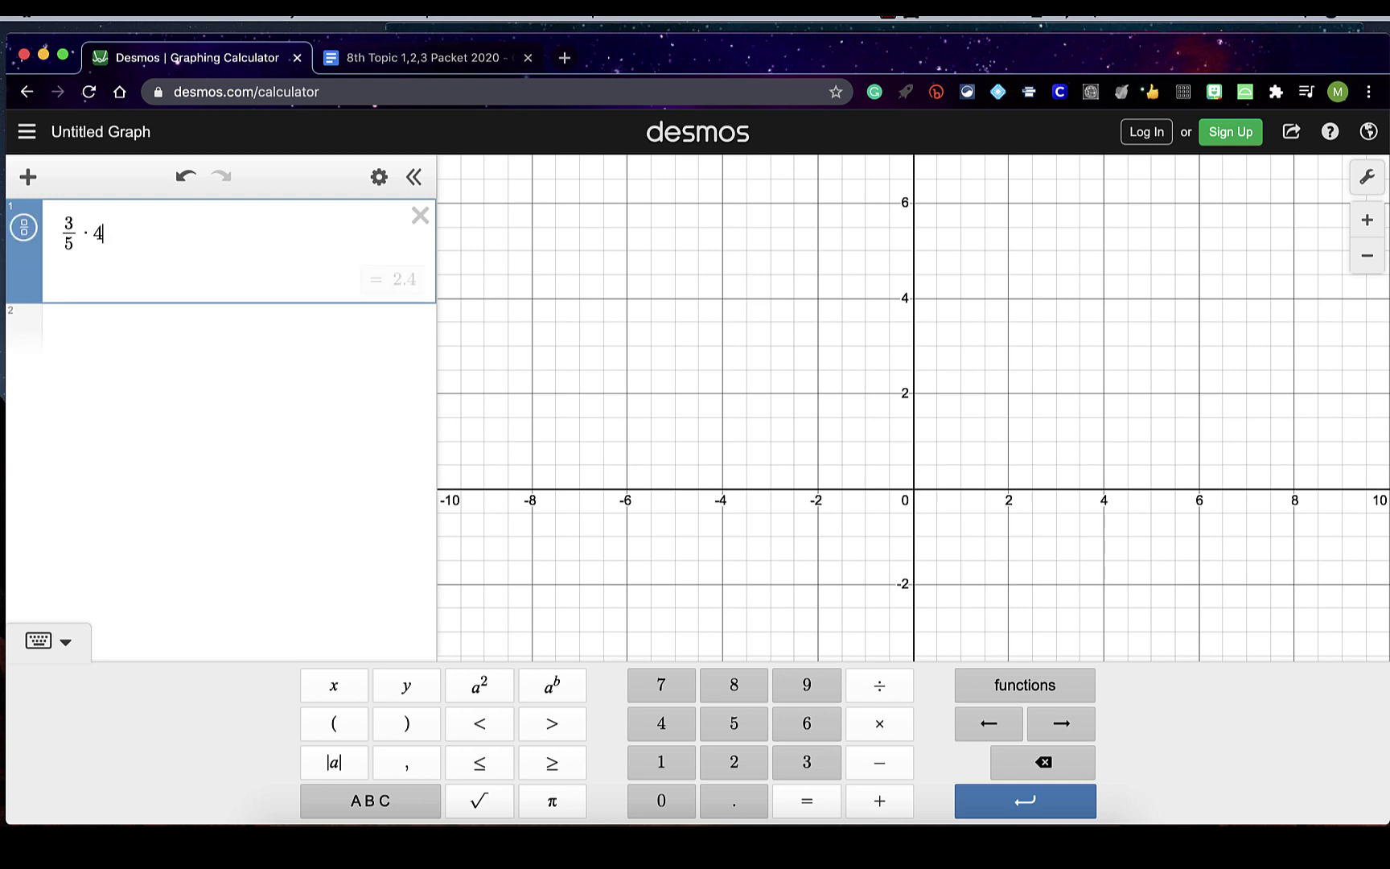
click(879, 688)
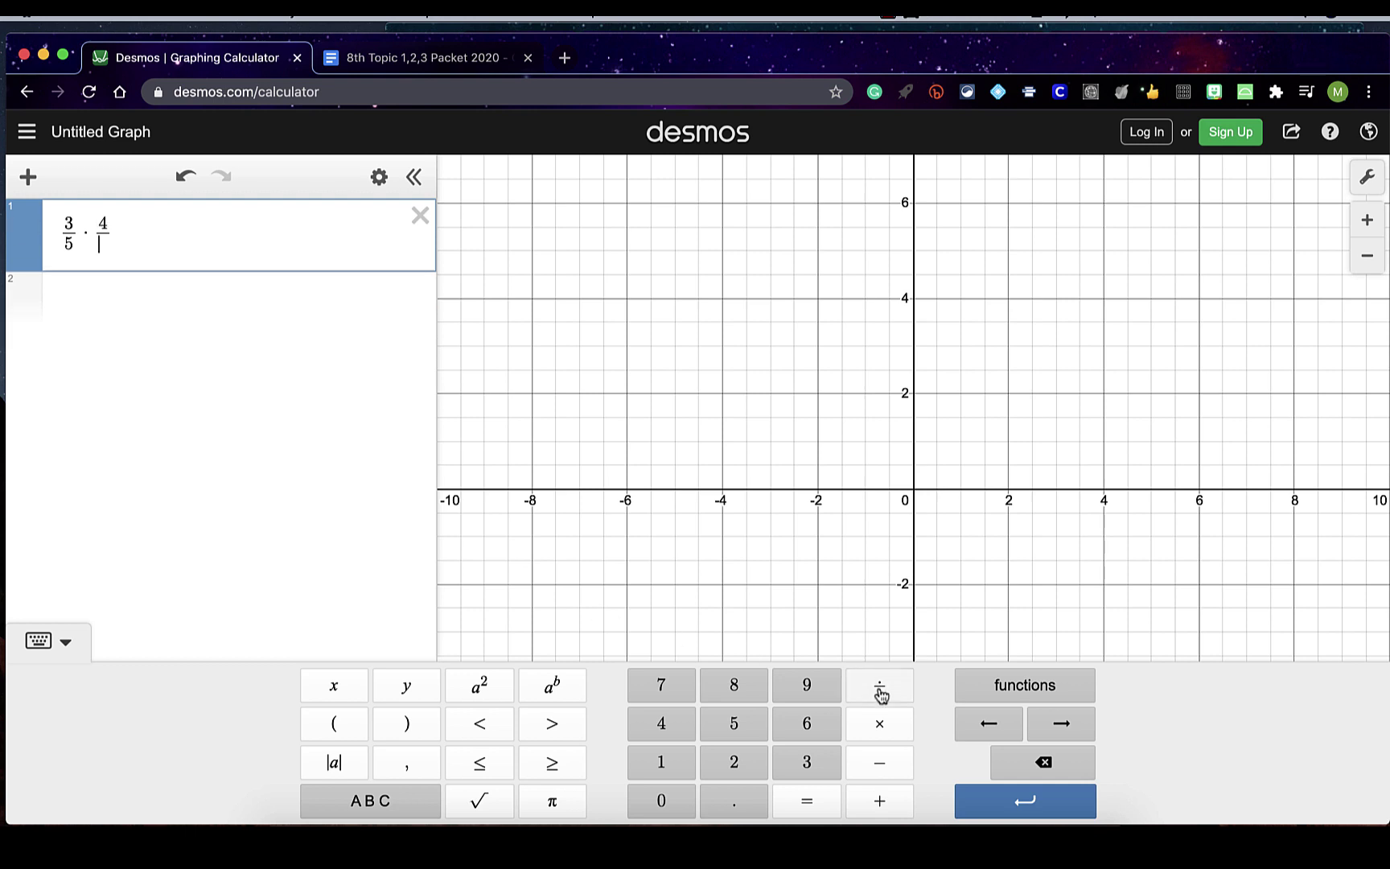
text(3)
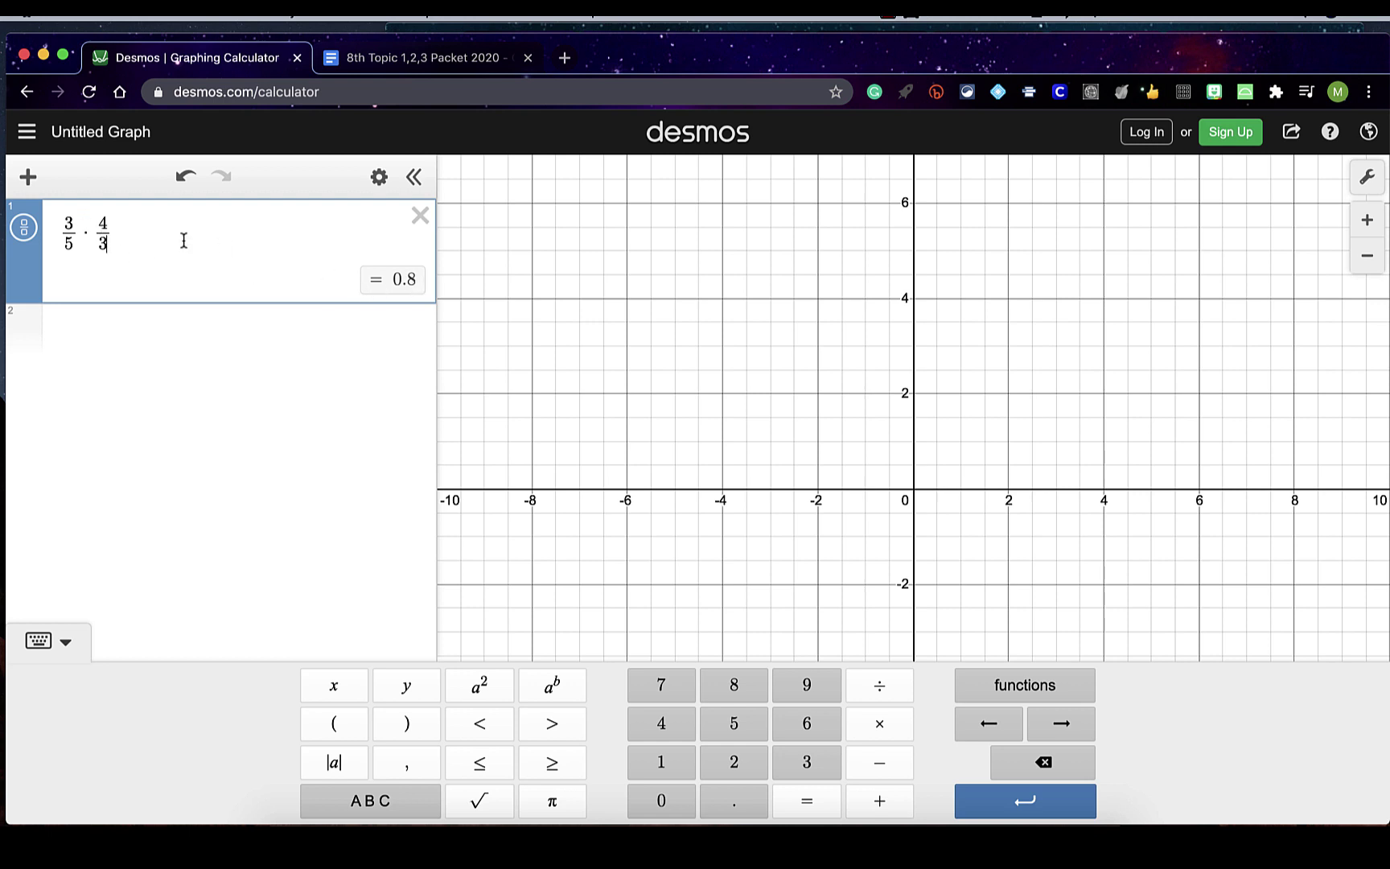
Replace the product with the sum 2/3 + 5/7 and switch its result to fraction form
drag(138, 238, 85, 235)
key(BackSpace)
key(BackSpace)
key(BackSpace)
key(BackSpace)
key(BackSpace)
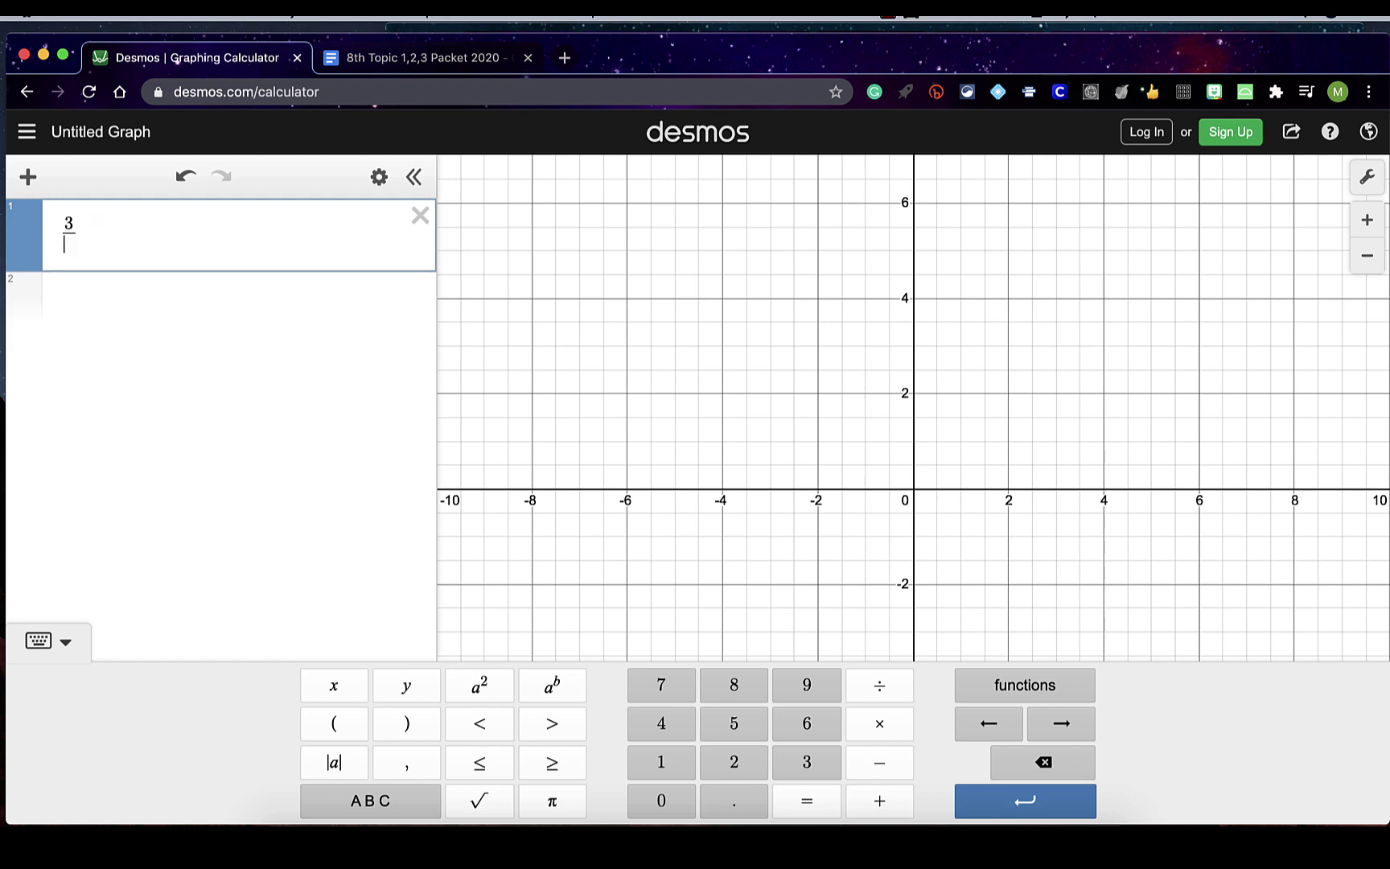
text(2/3)
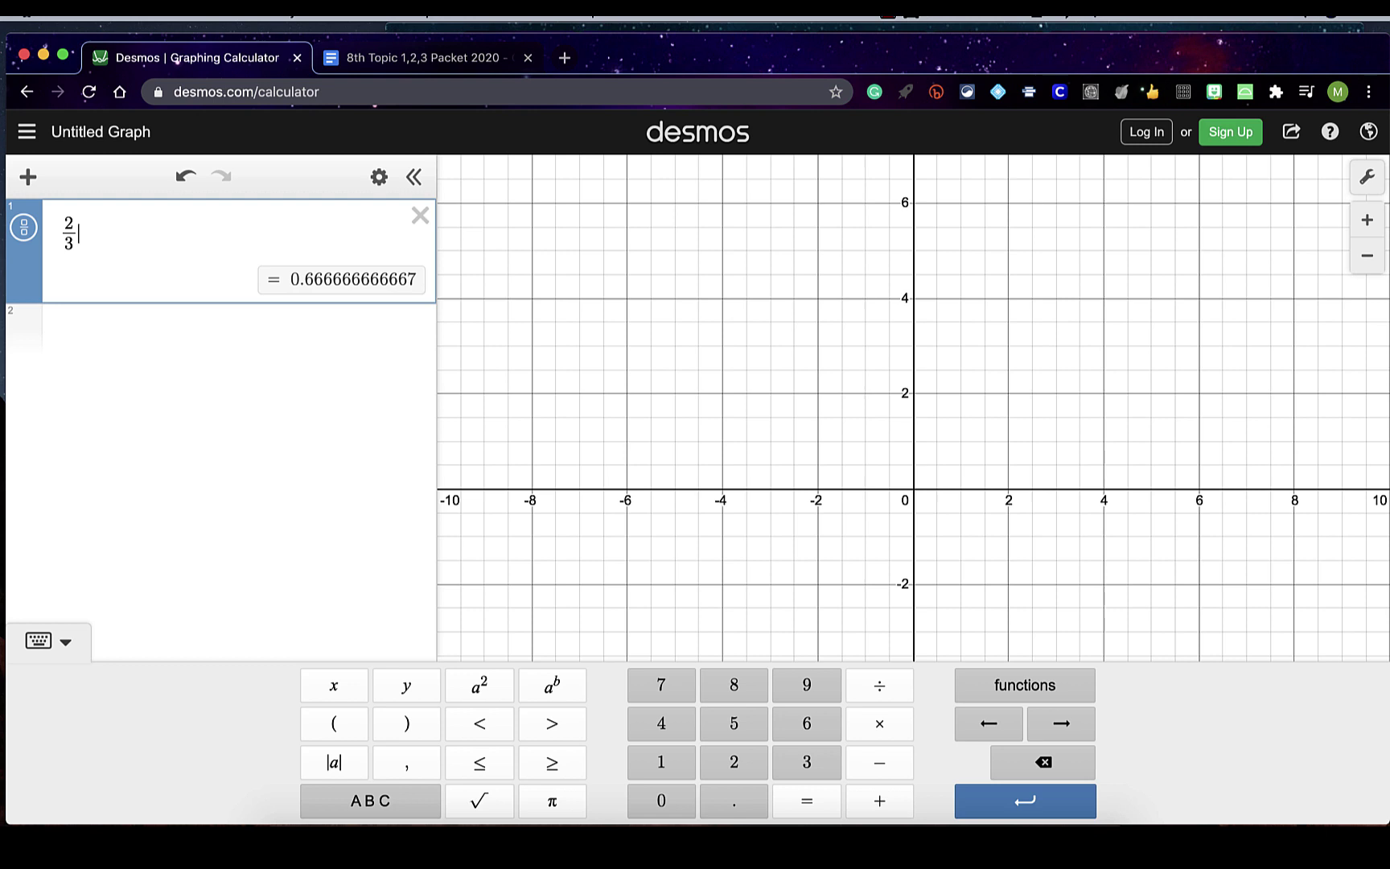
text(+)
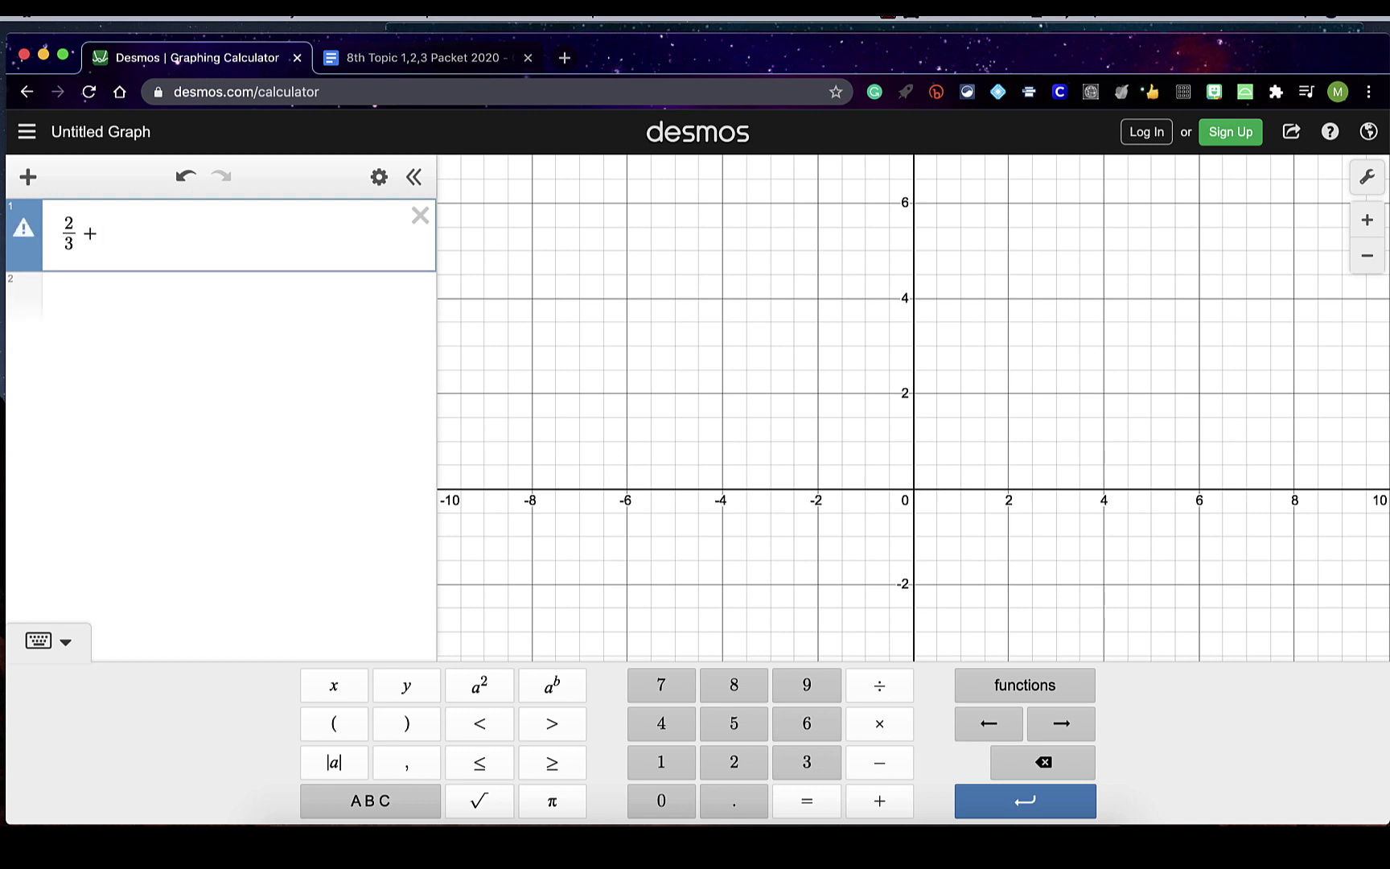
text(5/7)
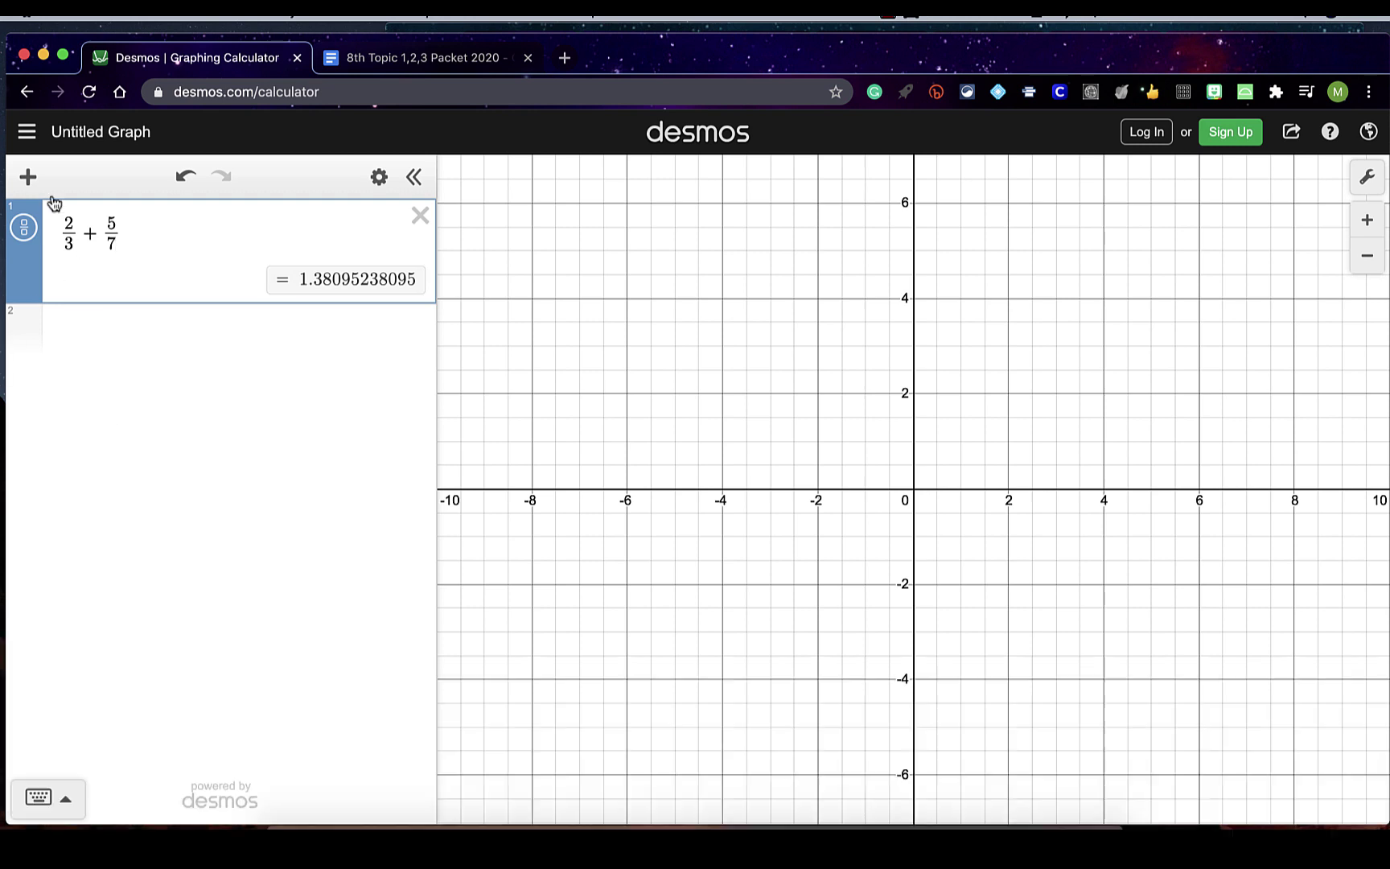
click(25, 228)
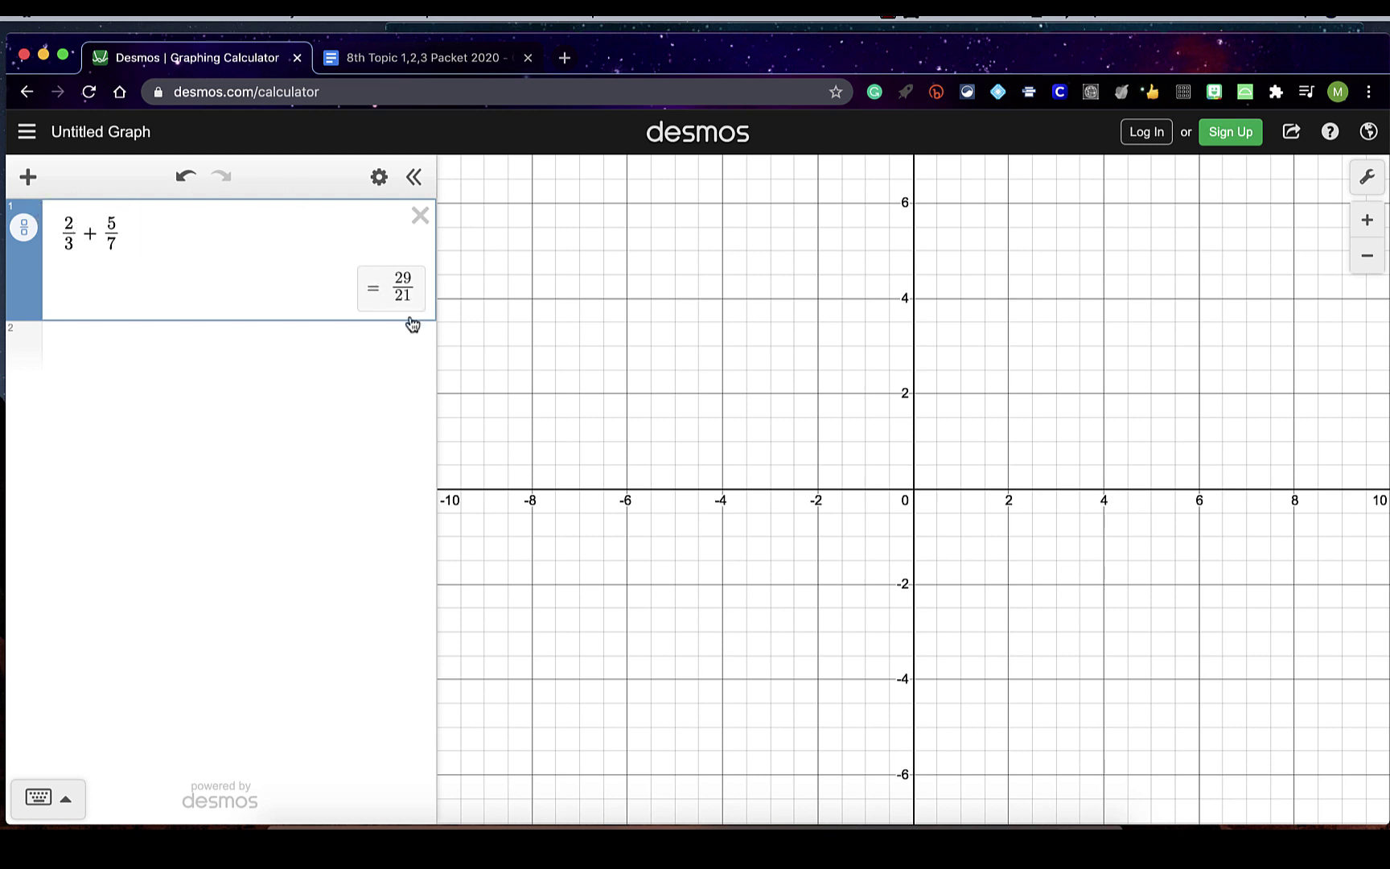
Delete the fraction sum and enter the expression 24/x in the first line
click(420, 214)
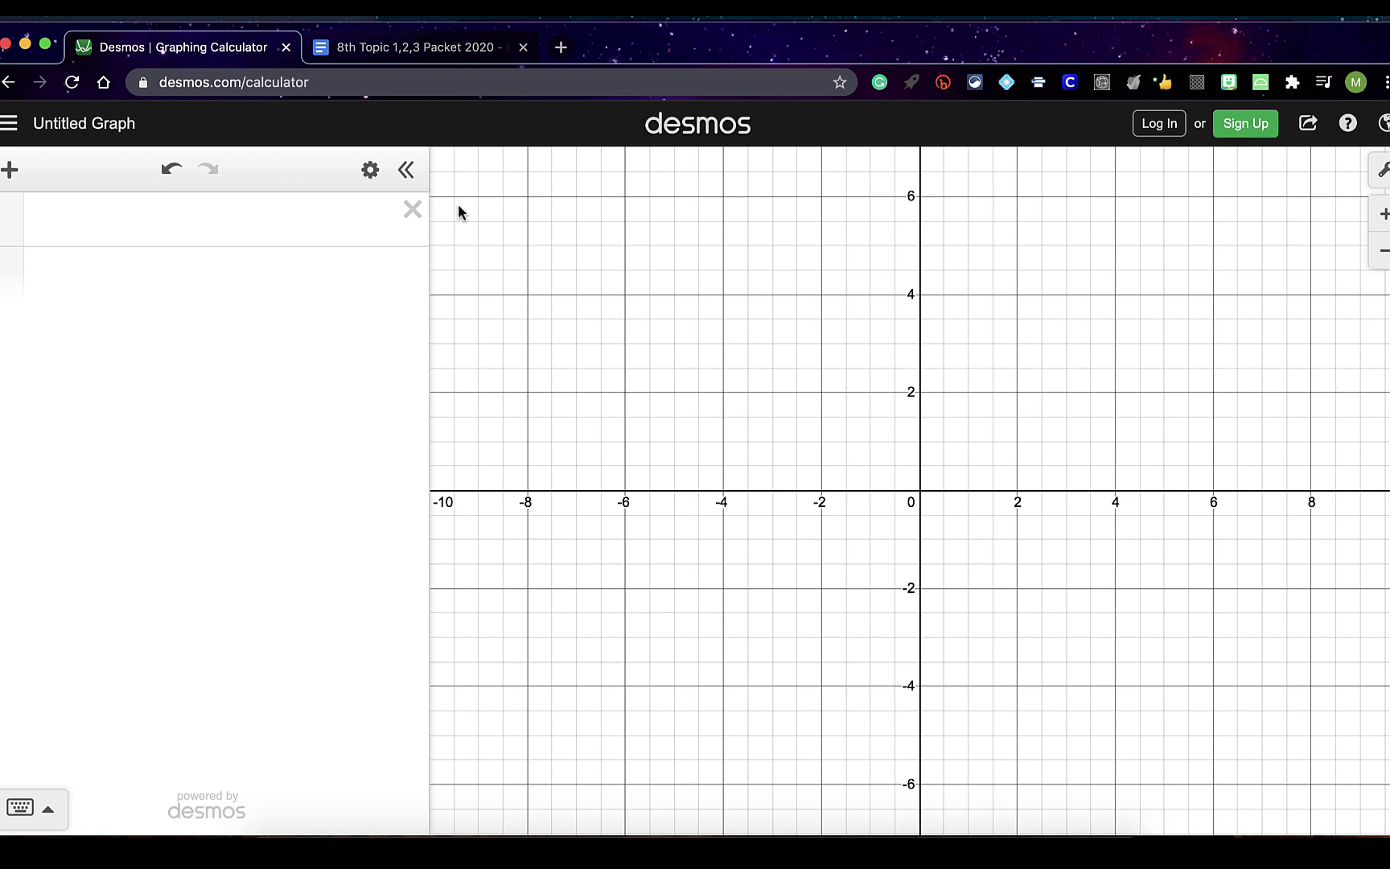
click(240, 224)
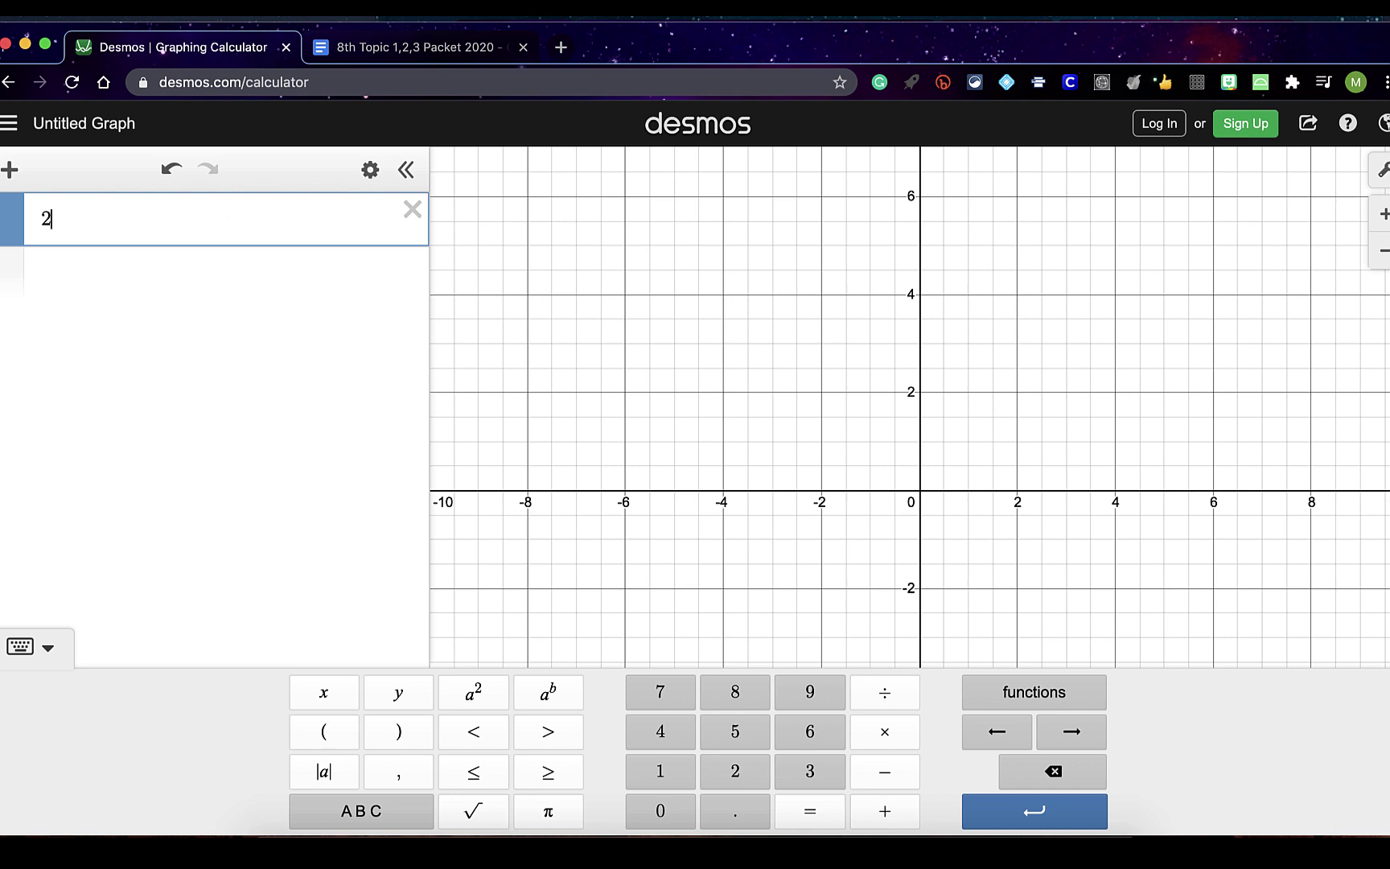
text(4/)
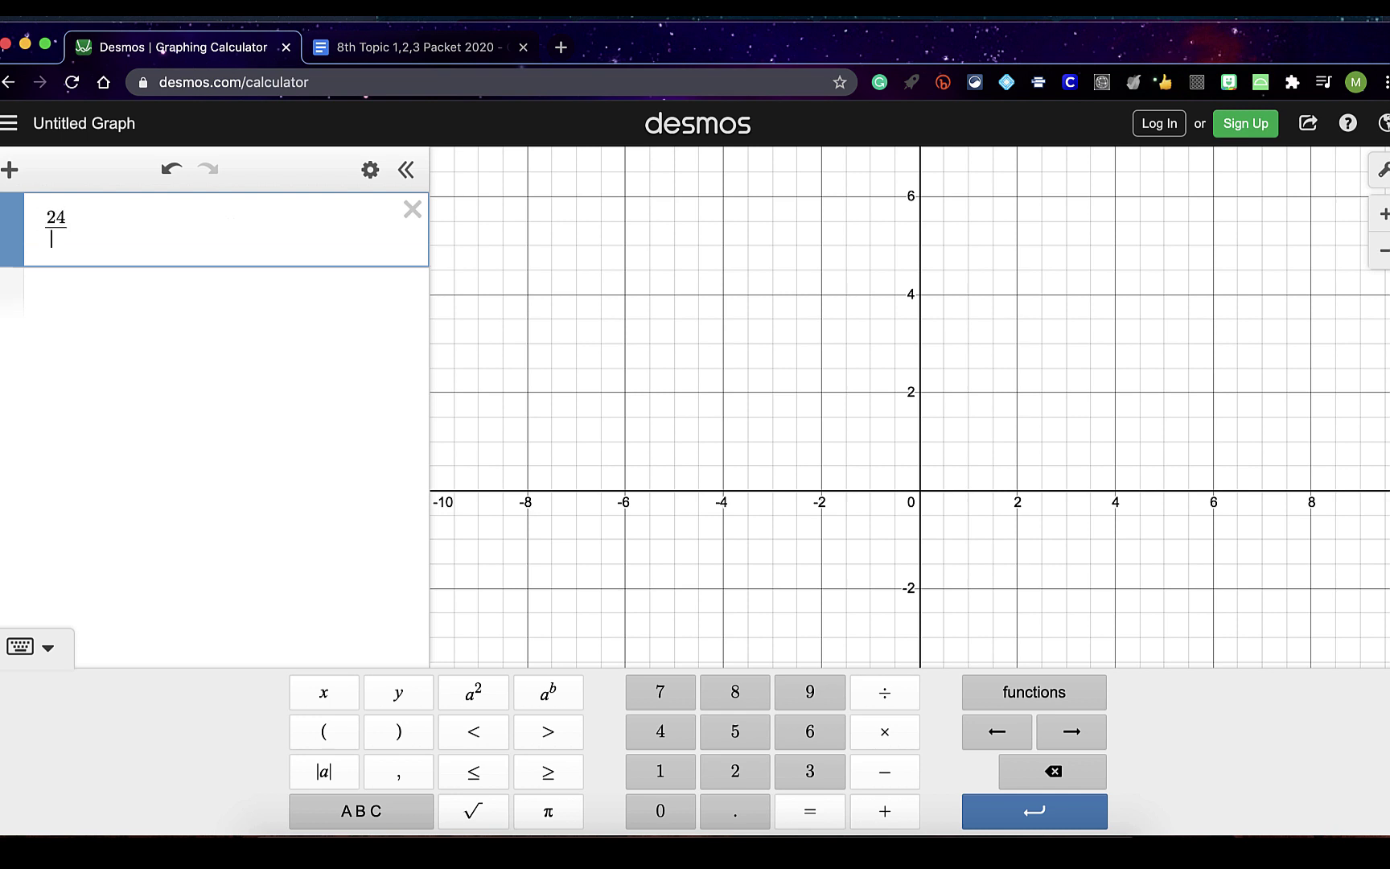
text(x)
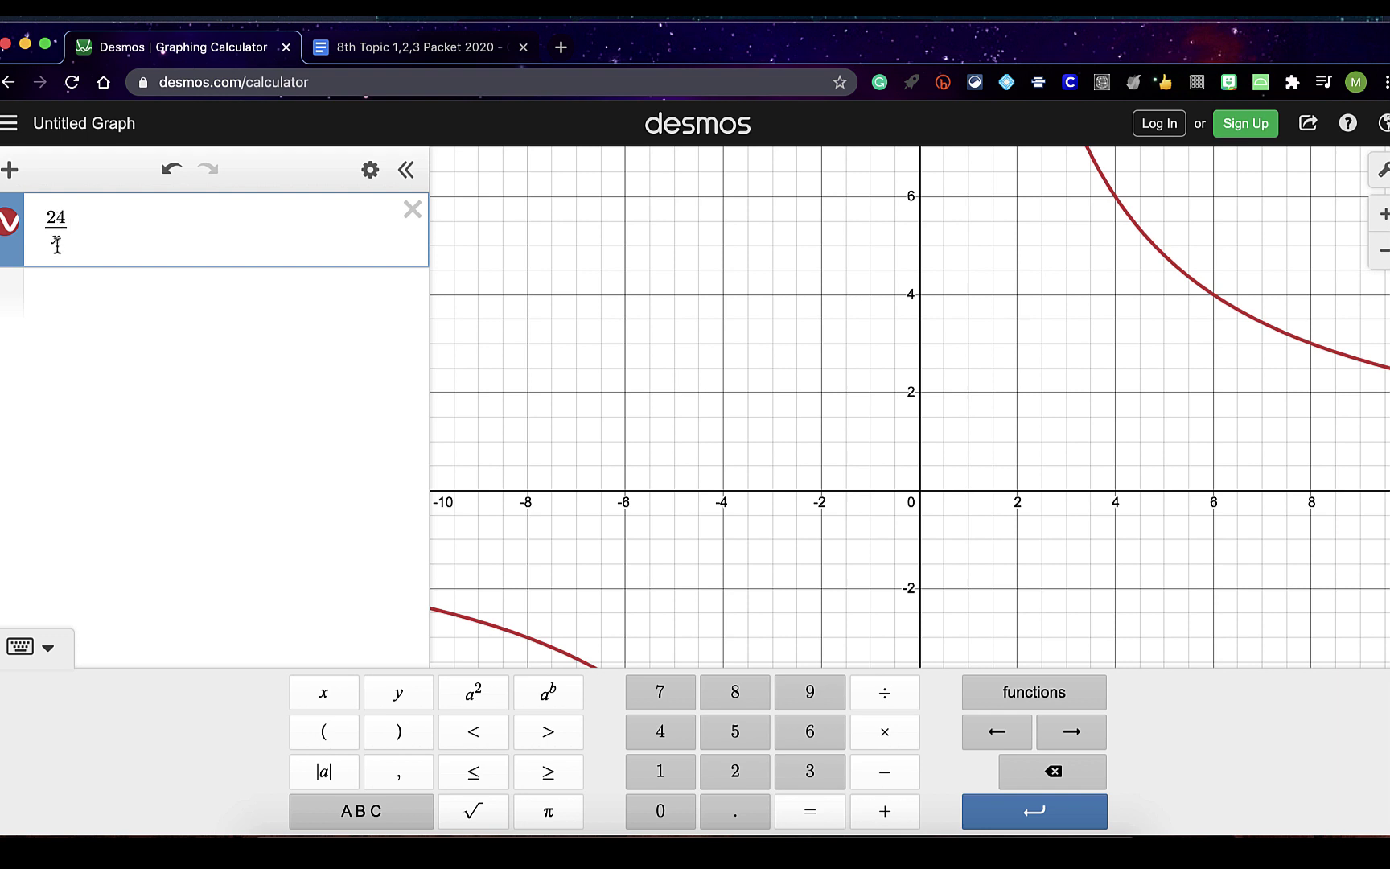
Convert the 24/x expression into a table of values
click(370, 168)
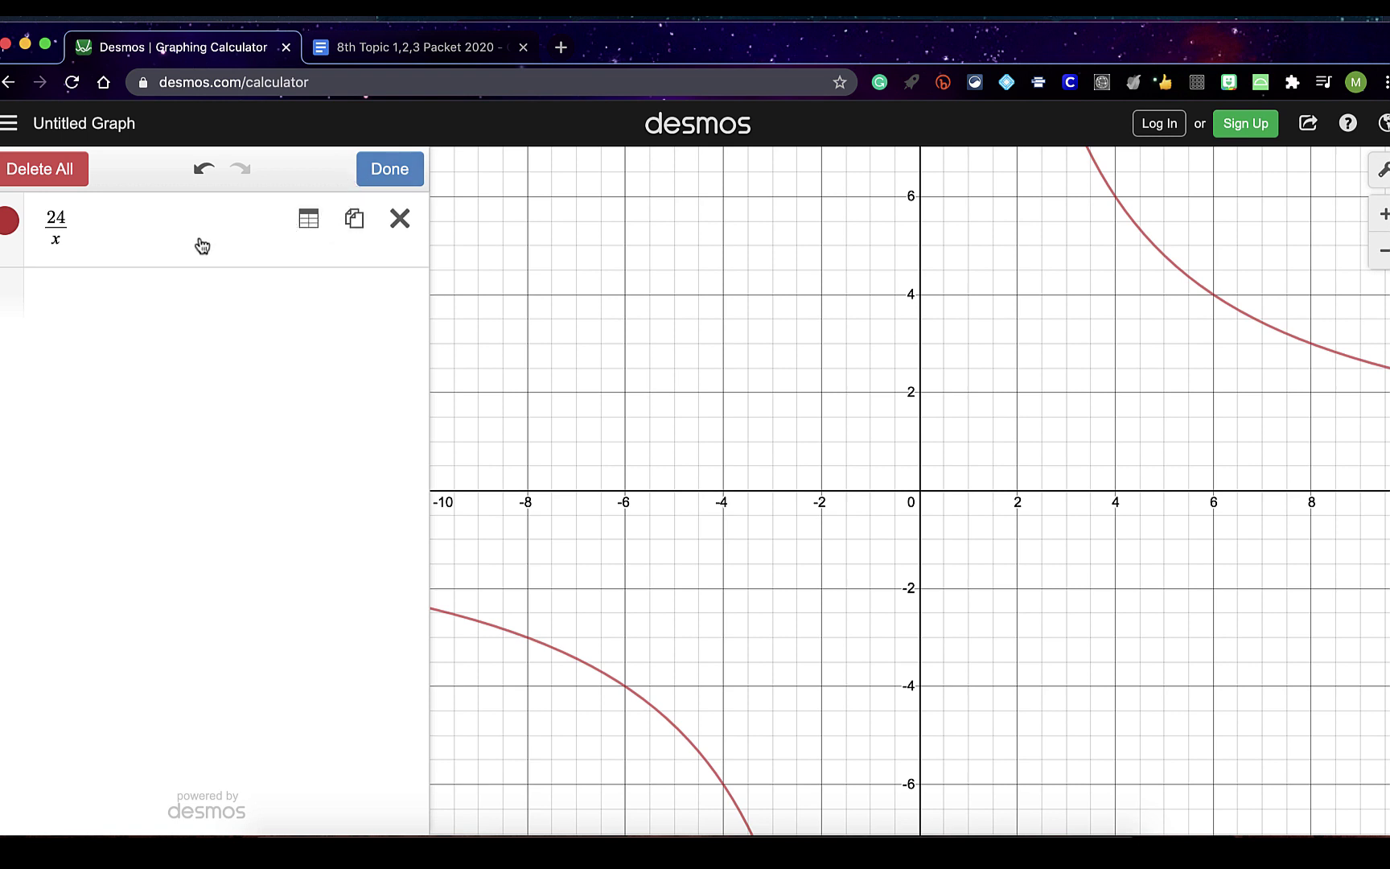
click(309, 235)
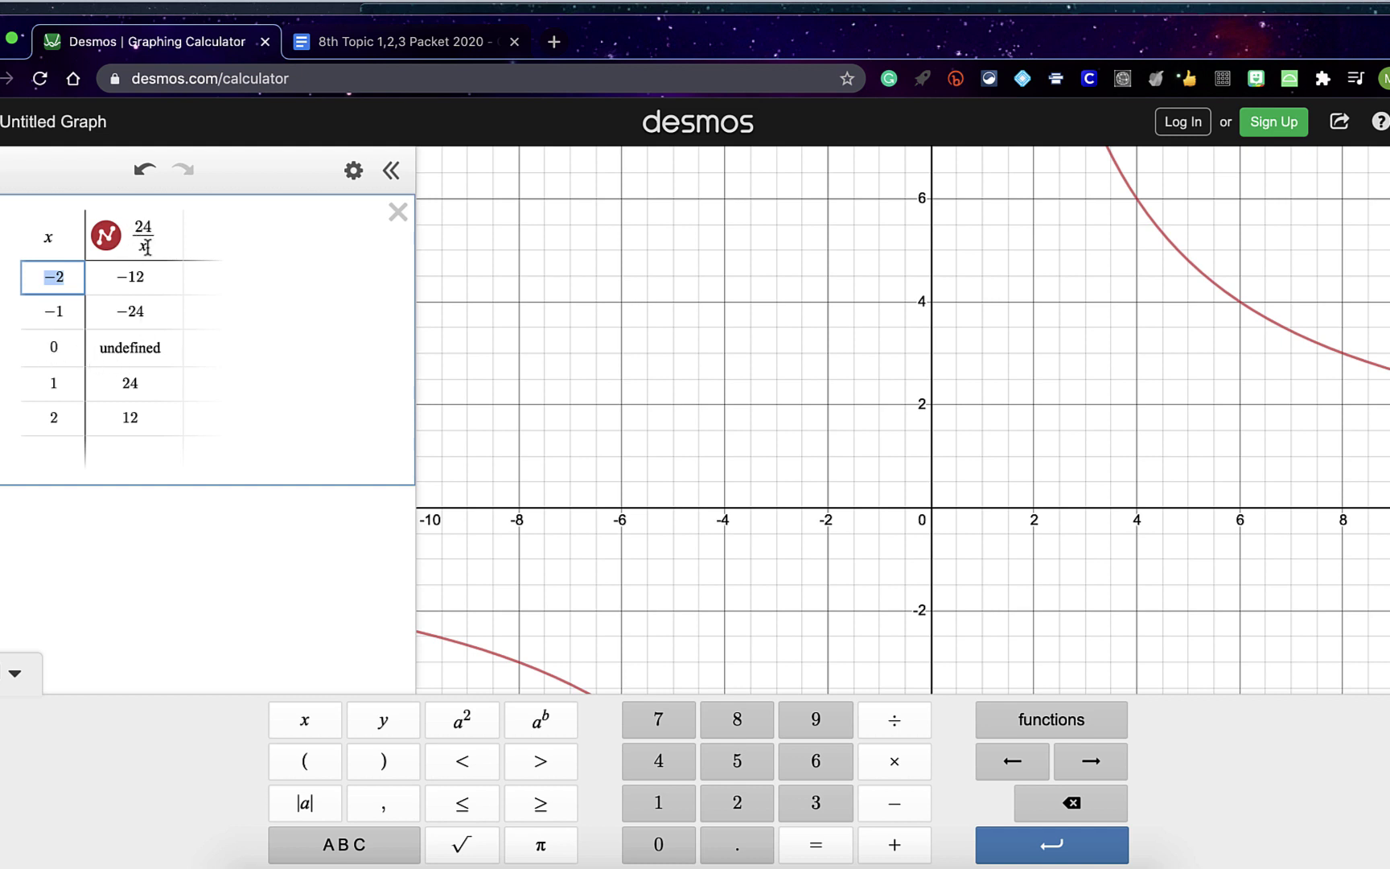
click(141, 412)
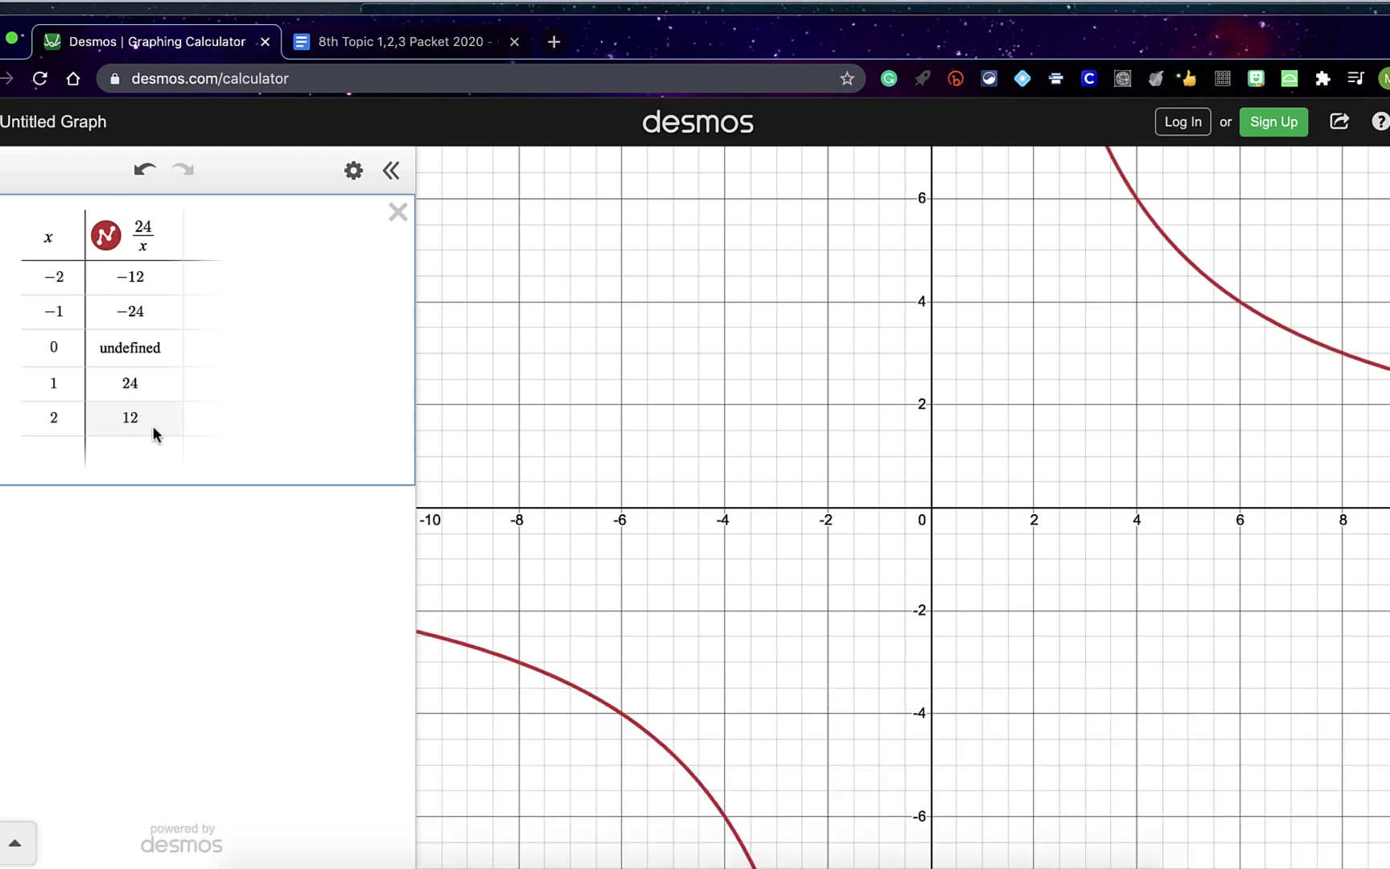
Extend the 24/x table with rows for x = 3 and x = 4
click(68, 376)
click(68, 406)
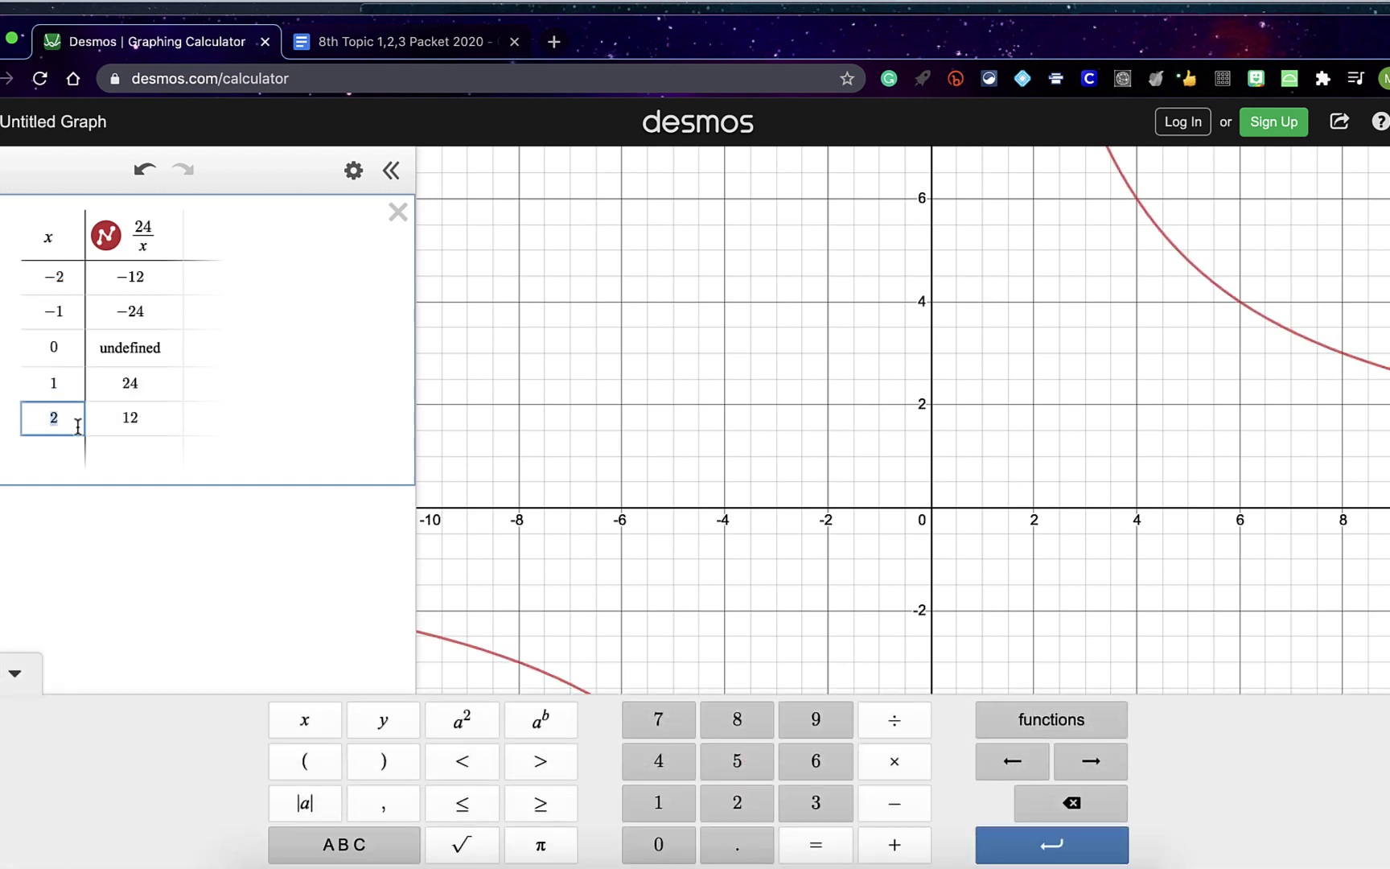
key(Return)
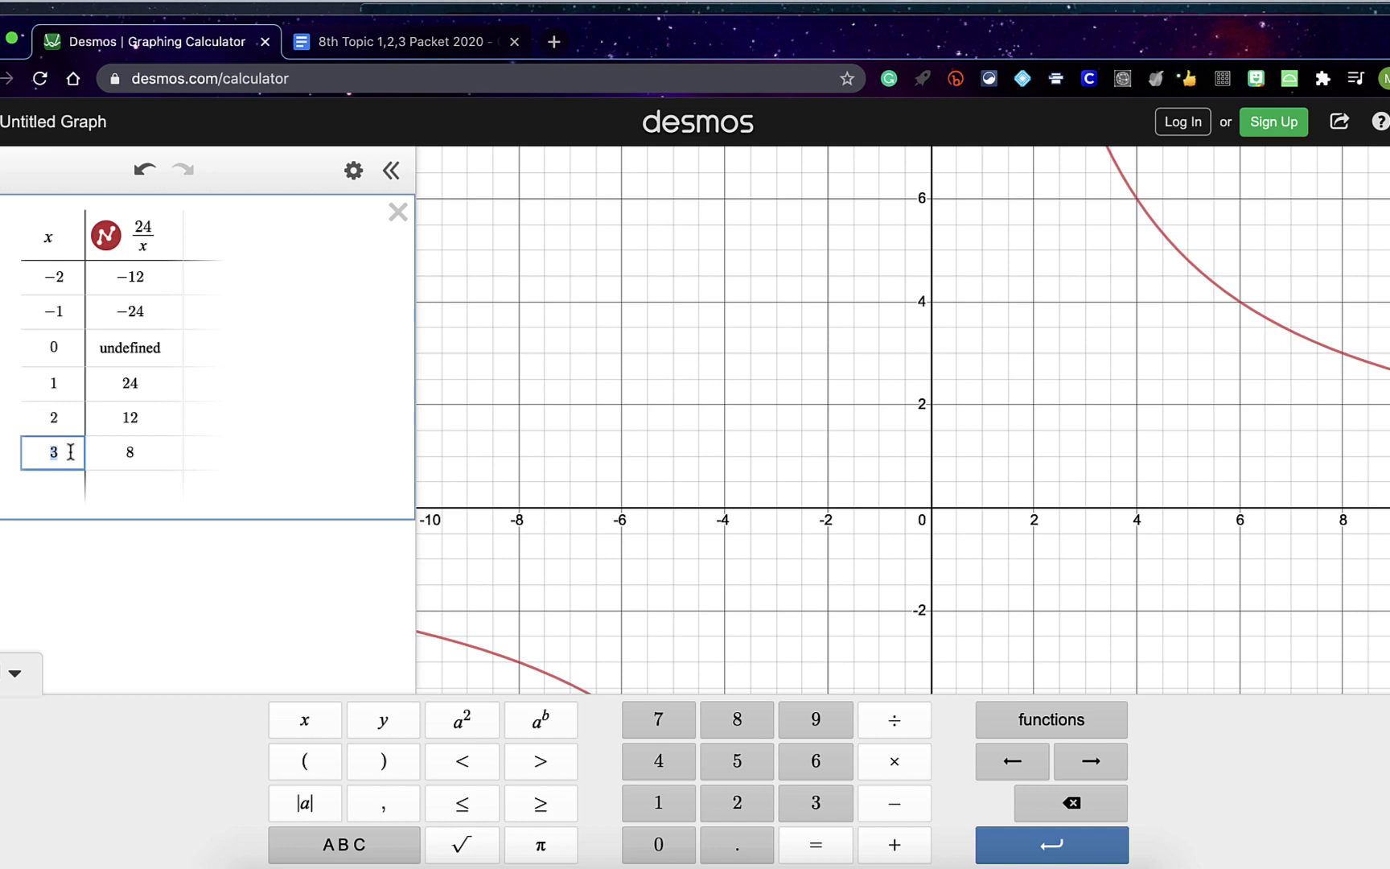
key(Return)
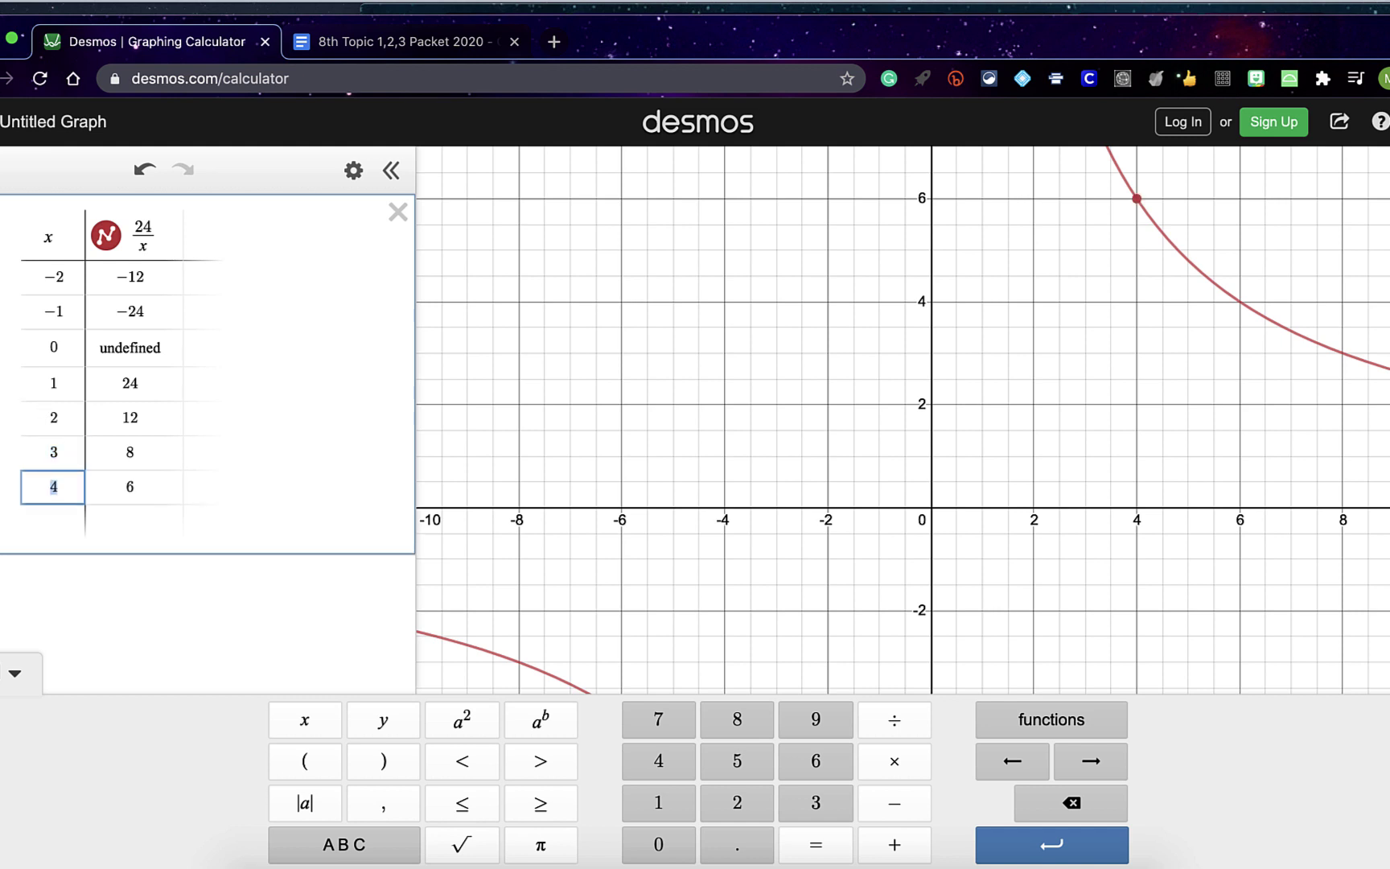
Extend the 24/x table with rows for x = 5 through x = 8 and compare the rows for x = 3 and x = 8
key(Return)
key(Return)
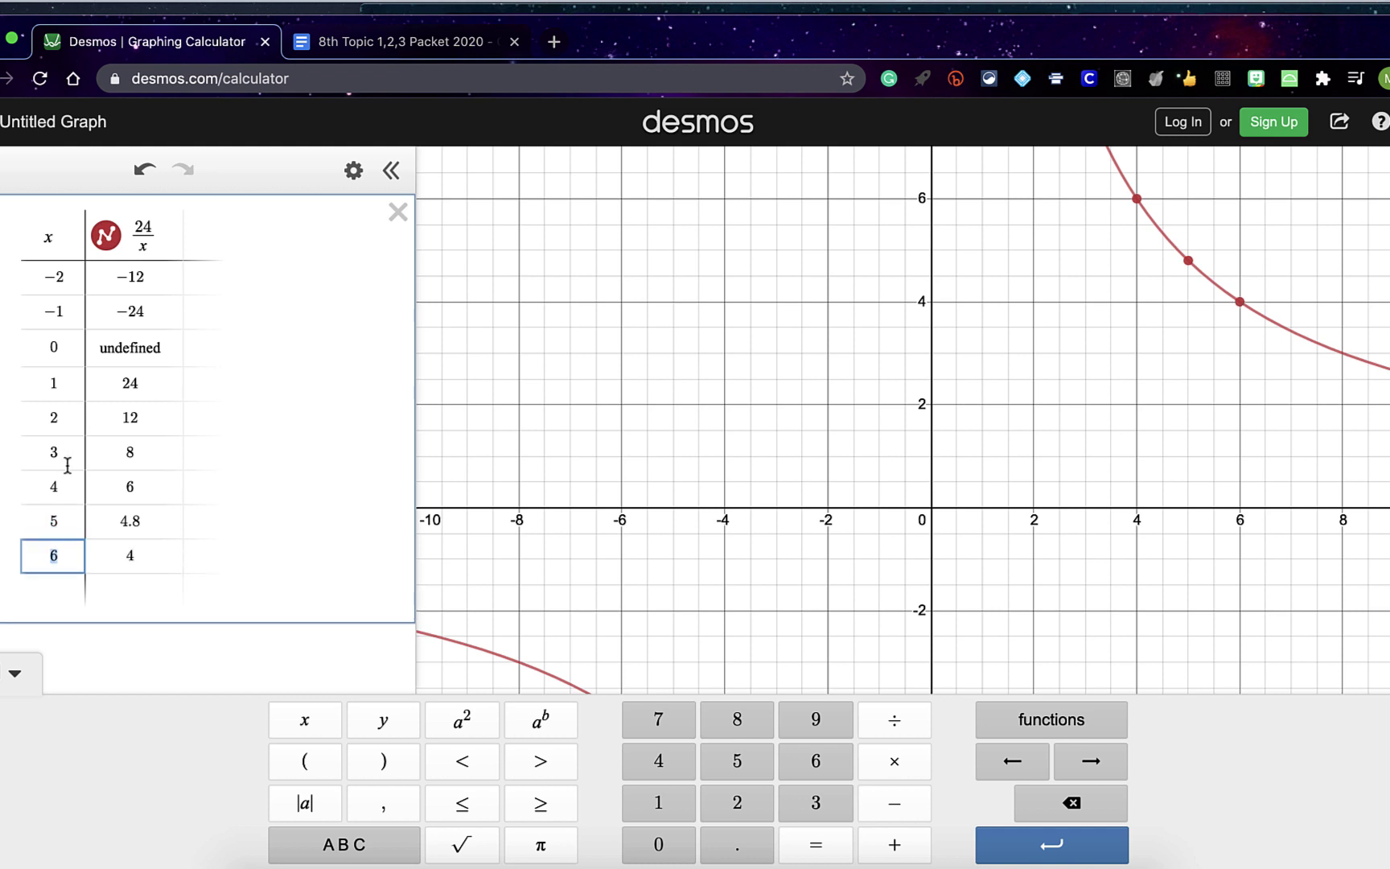
key(Return)
key(Return)
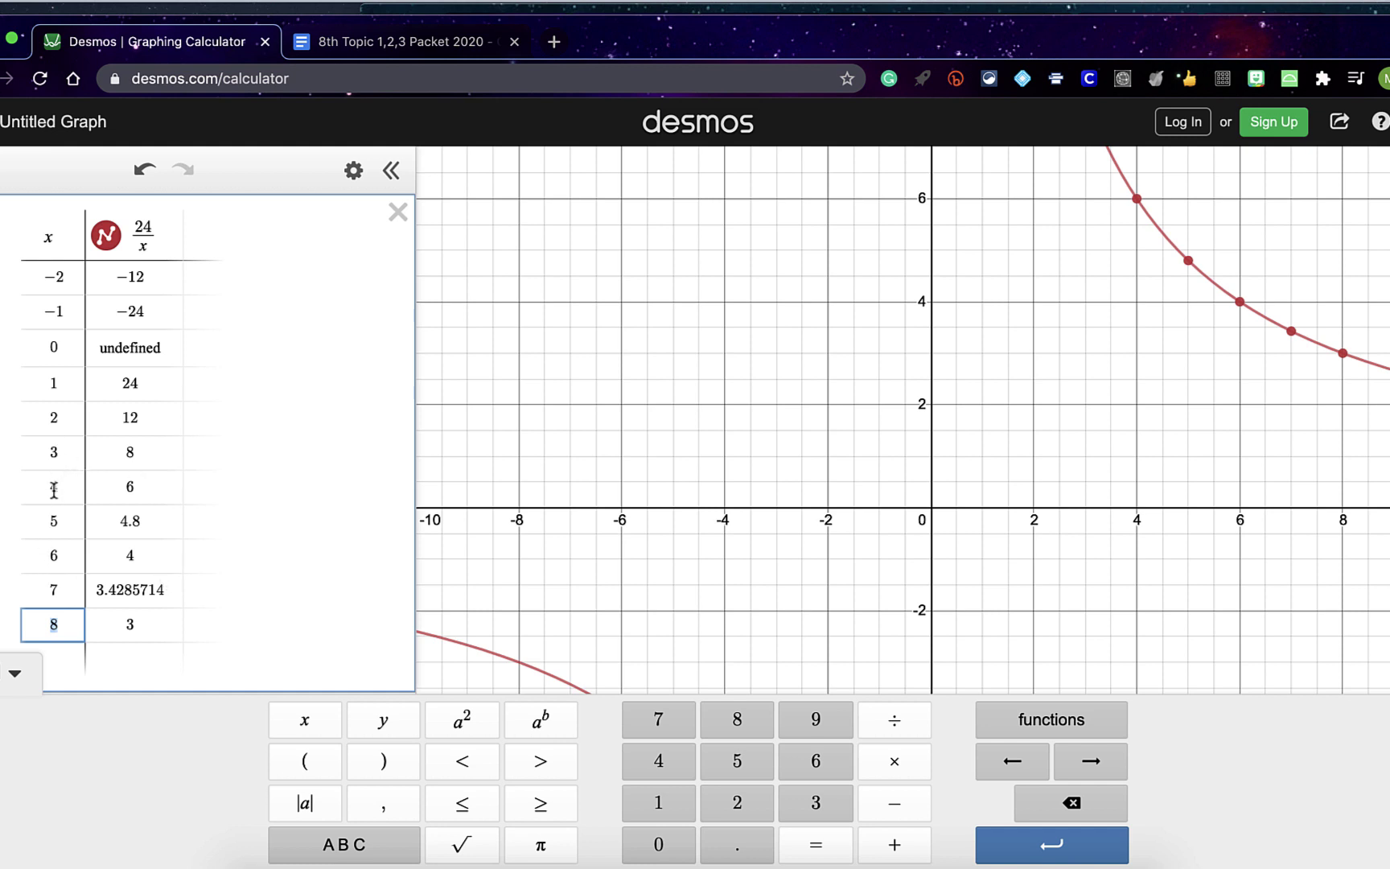
click(54, 452)
click(137, 459)
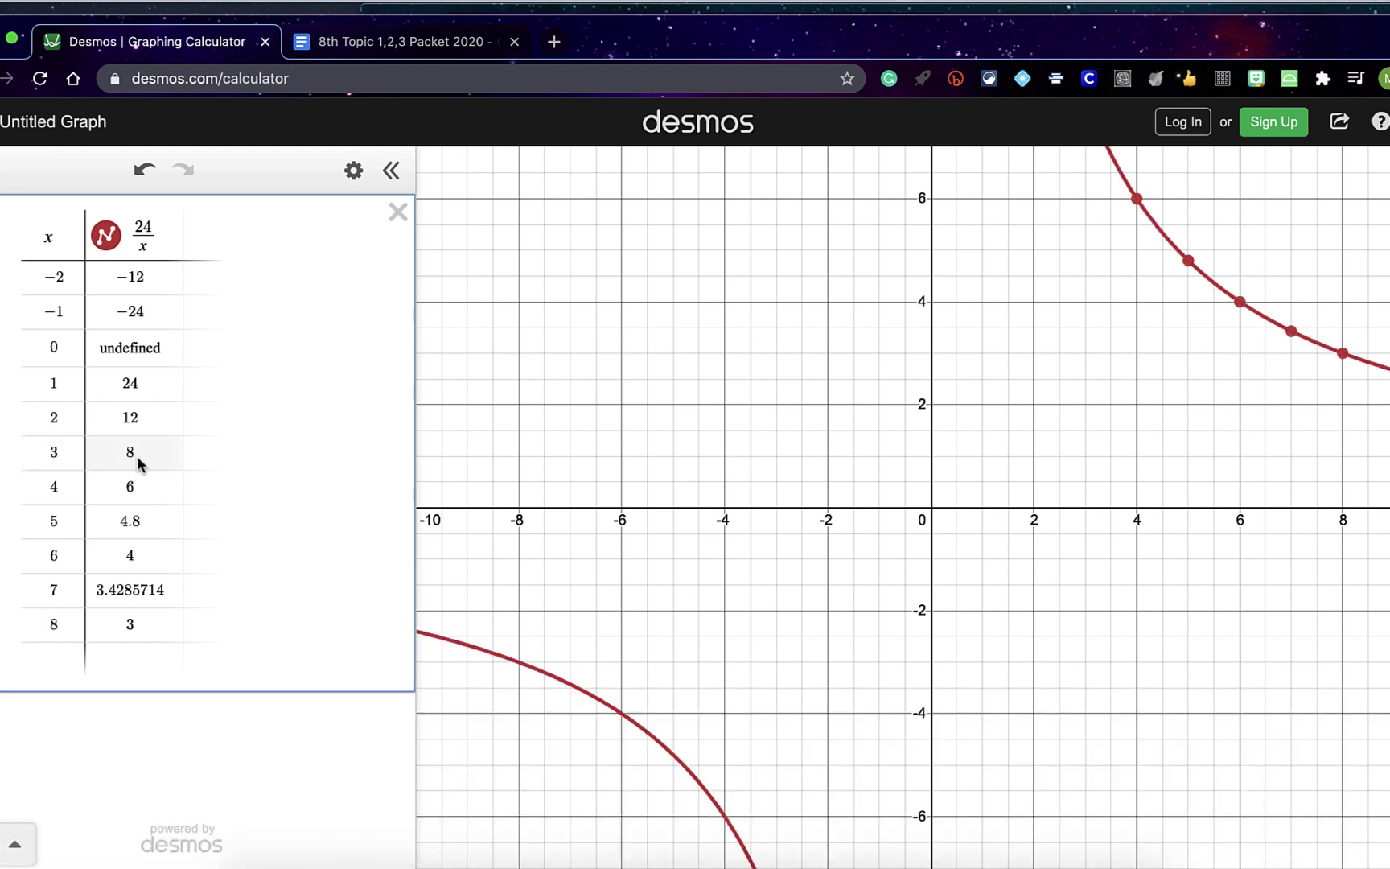
click(53, 625)
click(129, 633)
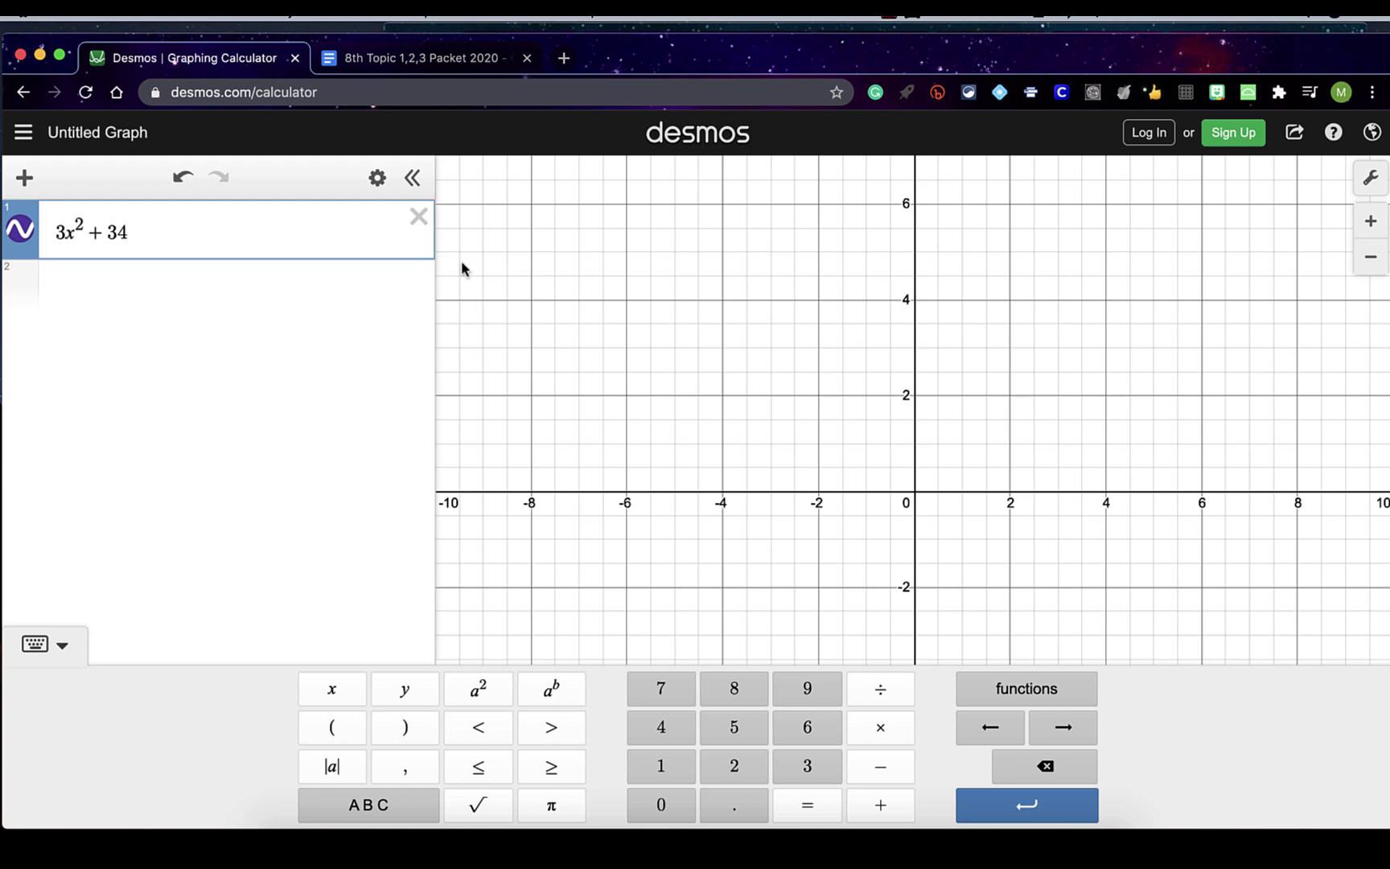
Pan the graph of 3x² + 34 around to look for its curve, ending back near the origin
drag(1063, 333, 1019, 364)
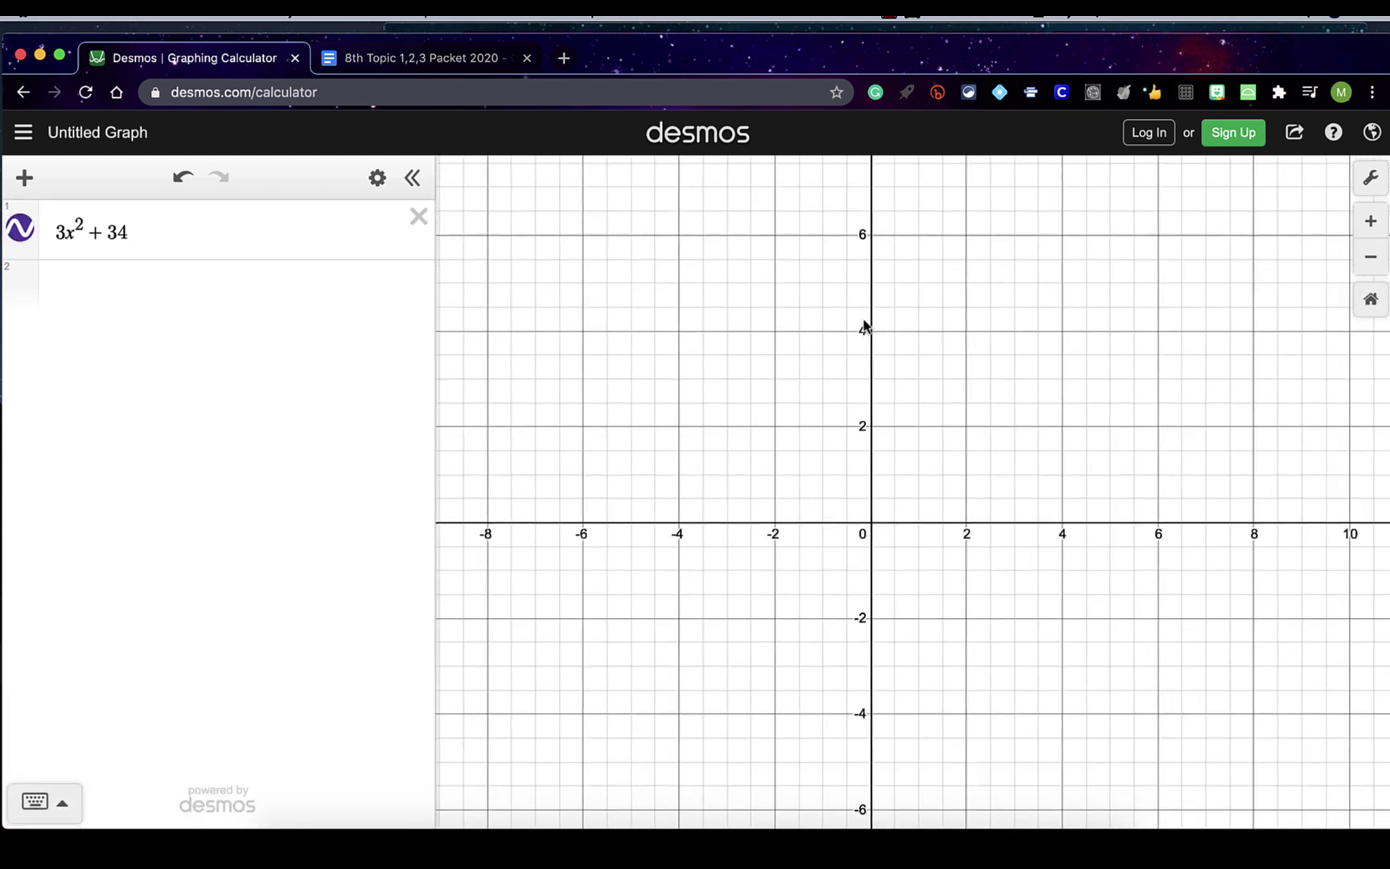
drag(935, 446, 775, 576)
scroll(856, 378, left, 5)
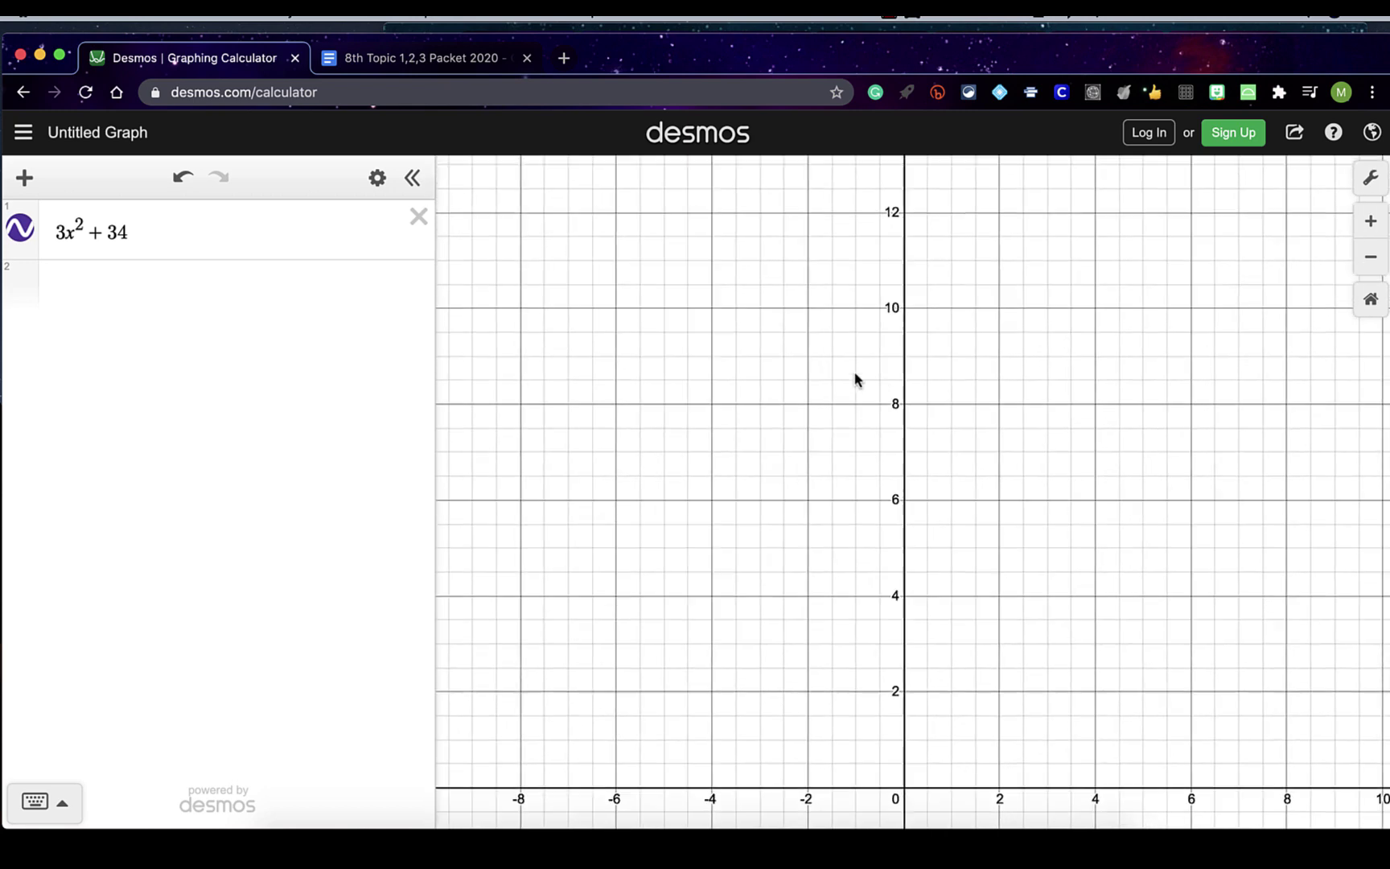
drag(1170, 441, 973, 229)
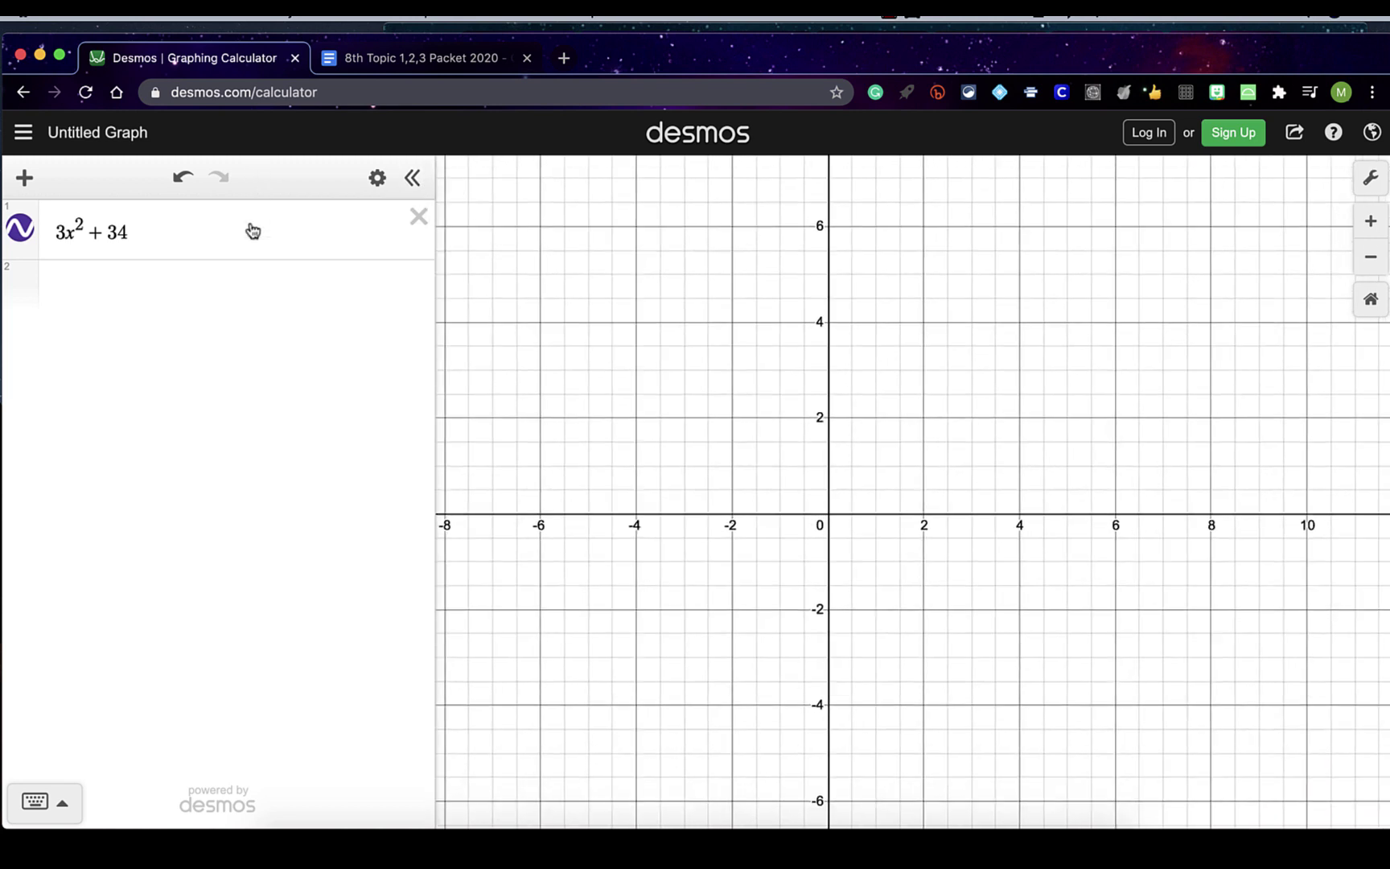
Hide the expression list and explore the full-width graph by zooming out twice, zooming in once and recentring the origin
click(413, 185)
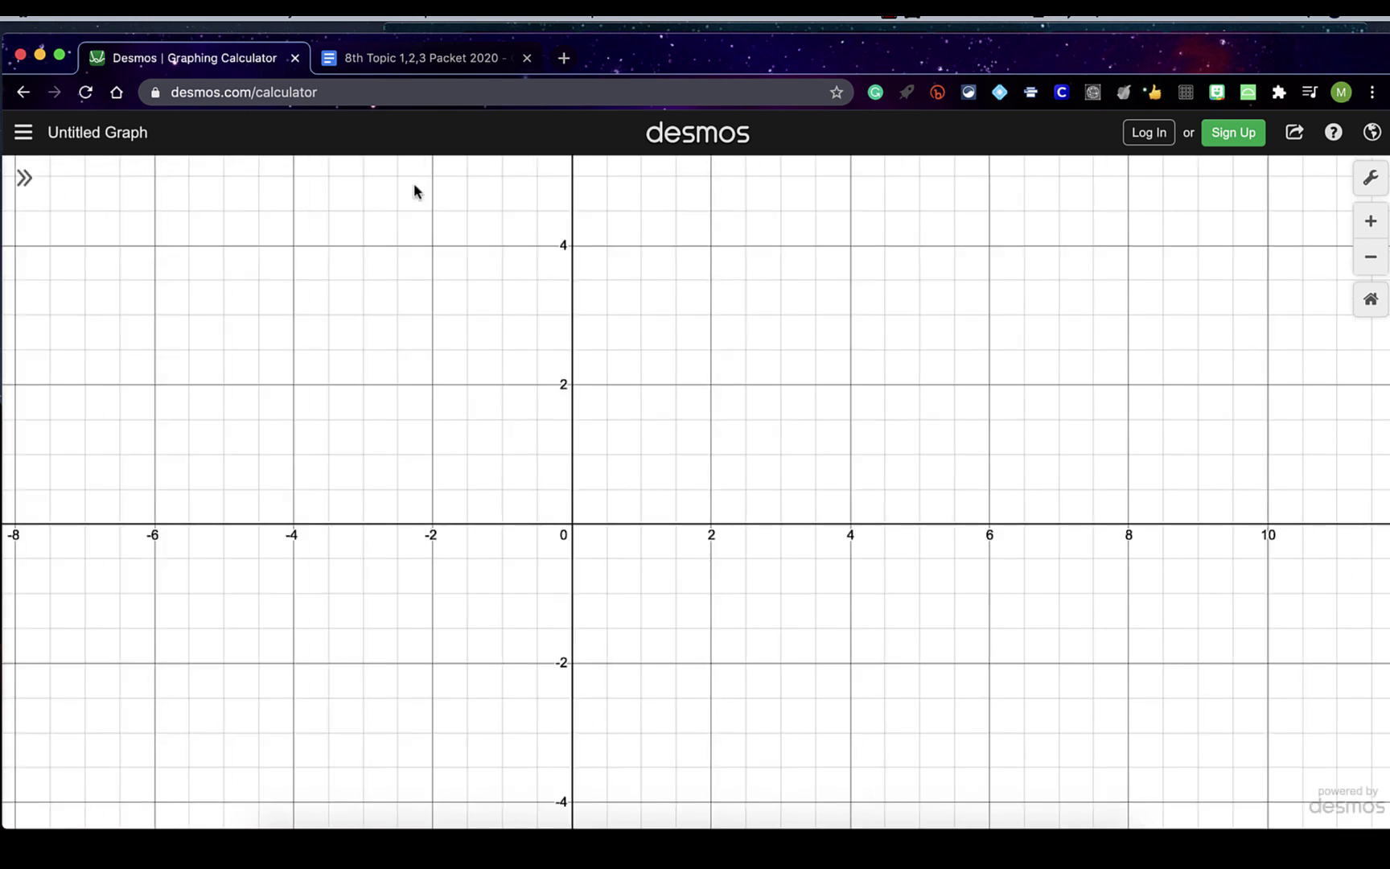
drag(626, 286, 787, 268)
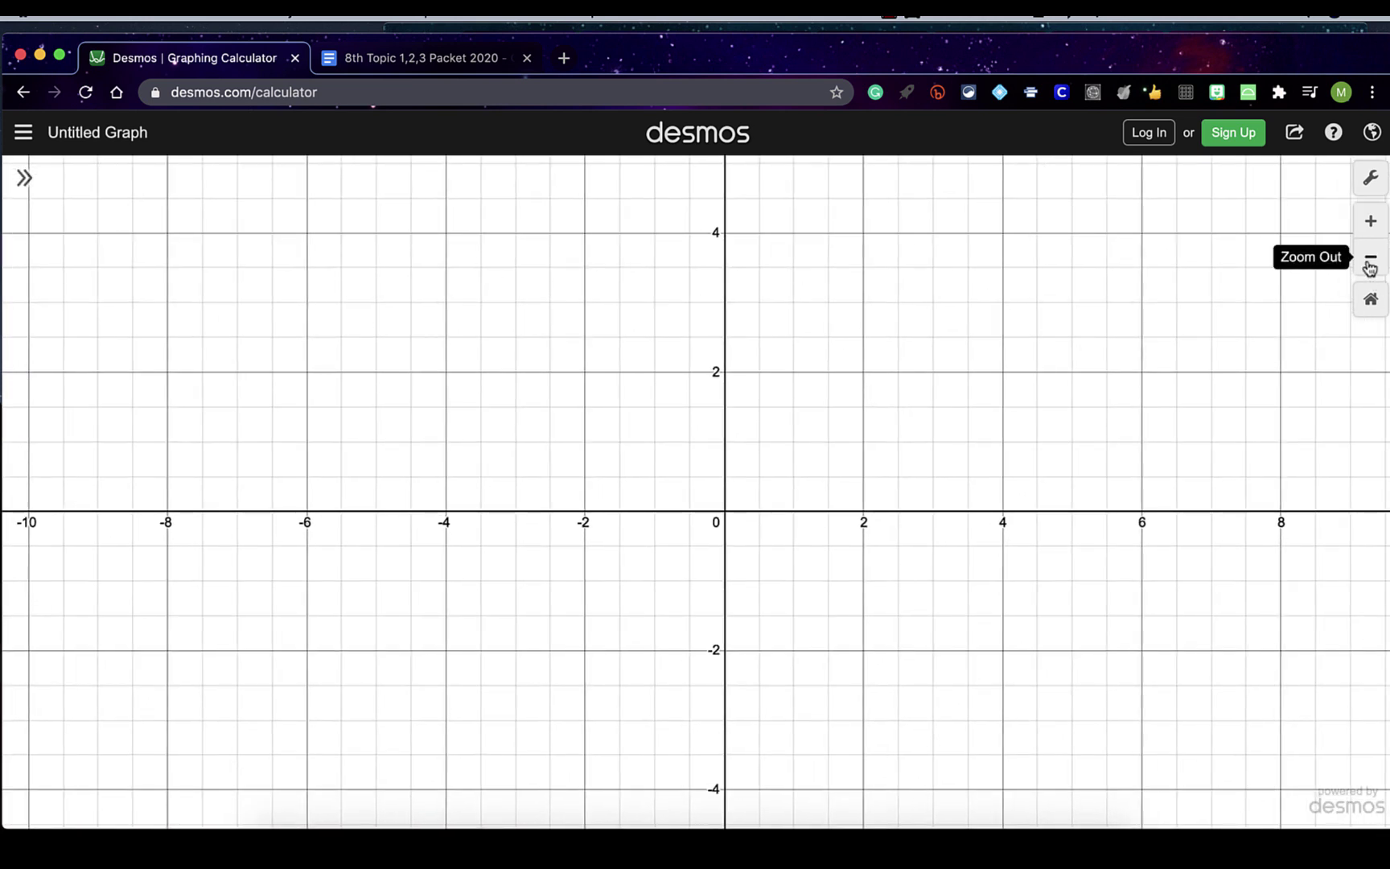
click(1369, 263)
drag(1259, 276, 1201, 304)
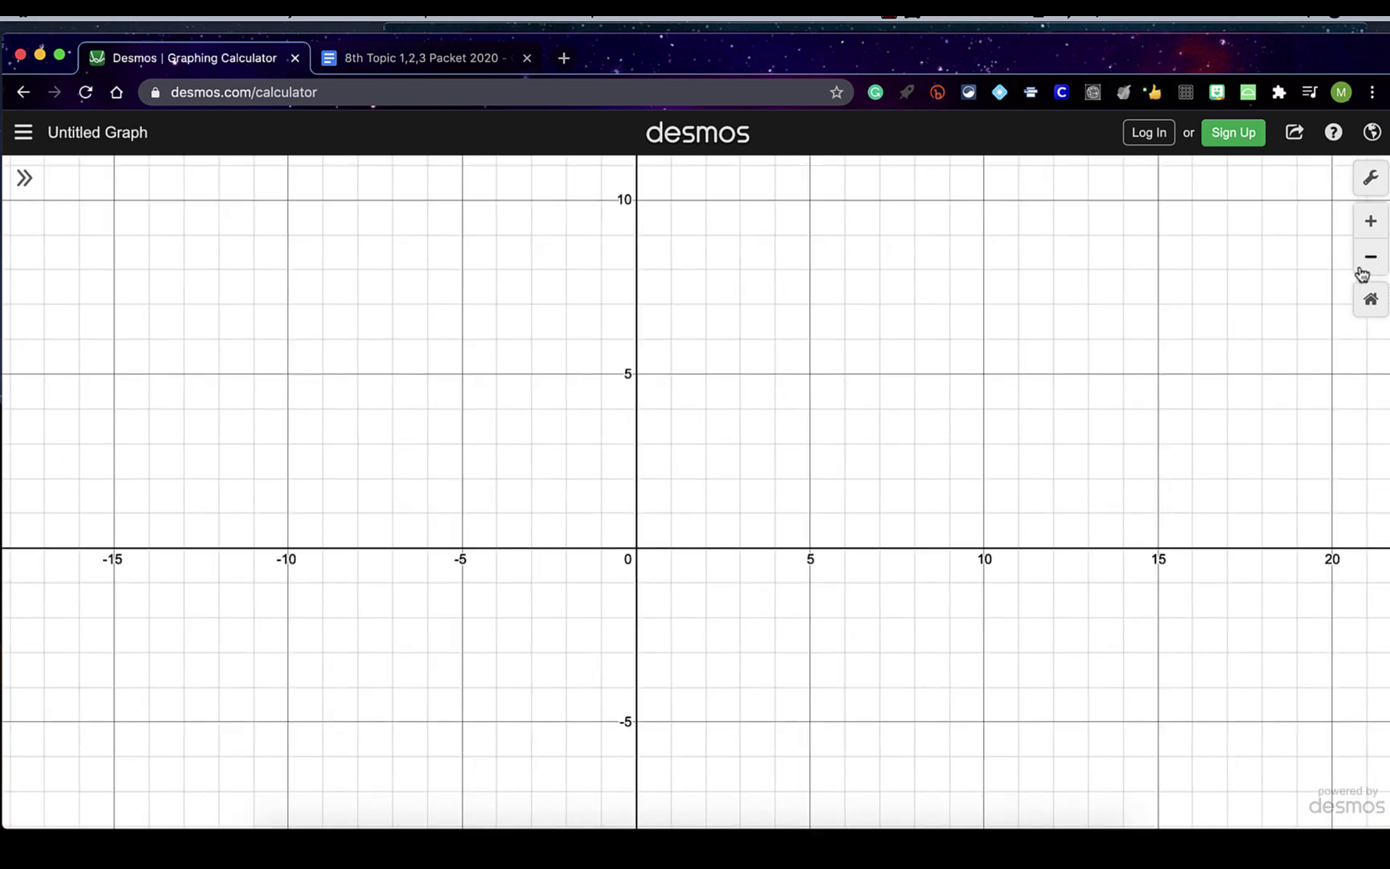
click(1370, 267)
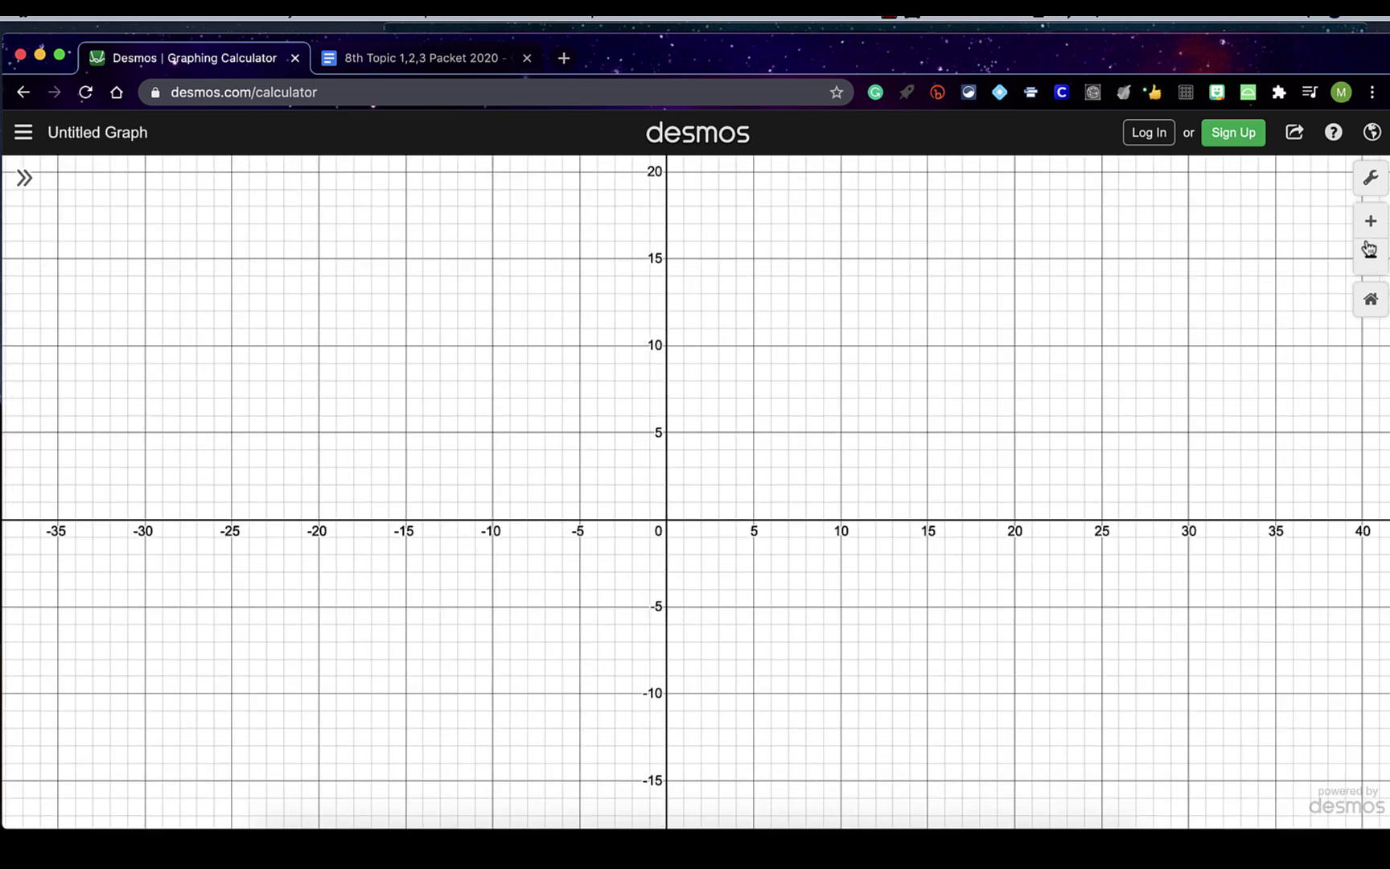
click(1372, 227)
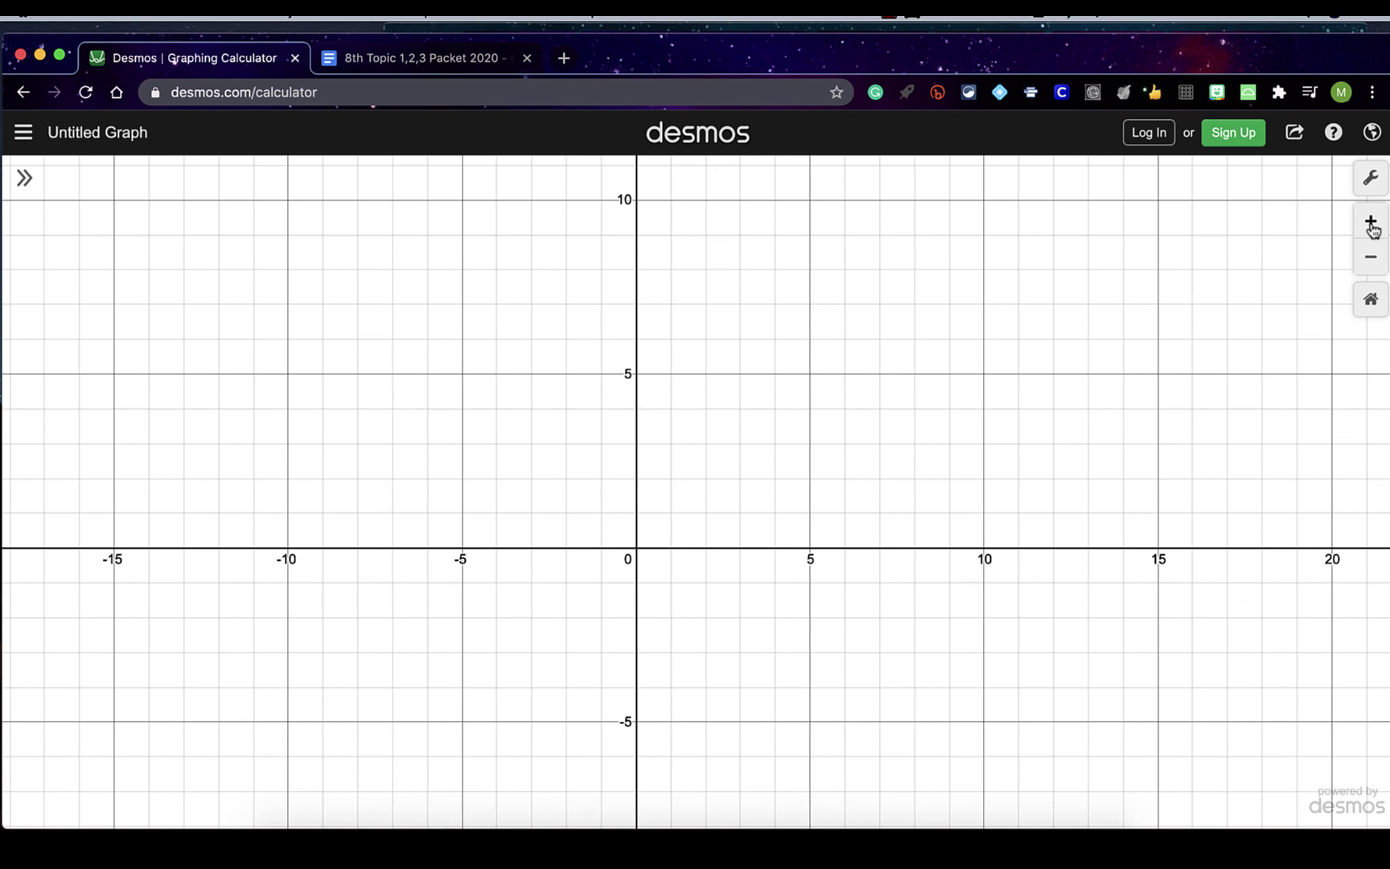
mouse_move(1098, 372)
mouse_down()
mouse_move(1136, 363)
mouse_move(1111, 353)
mouse_up()
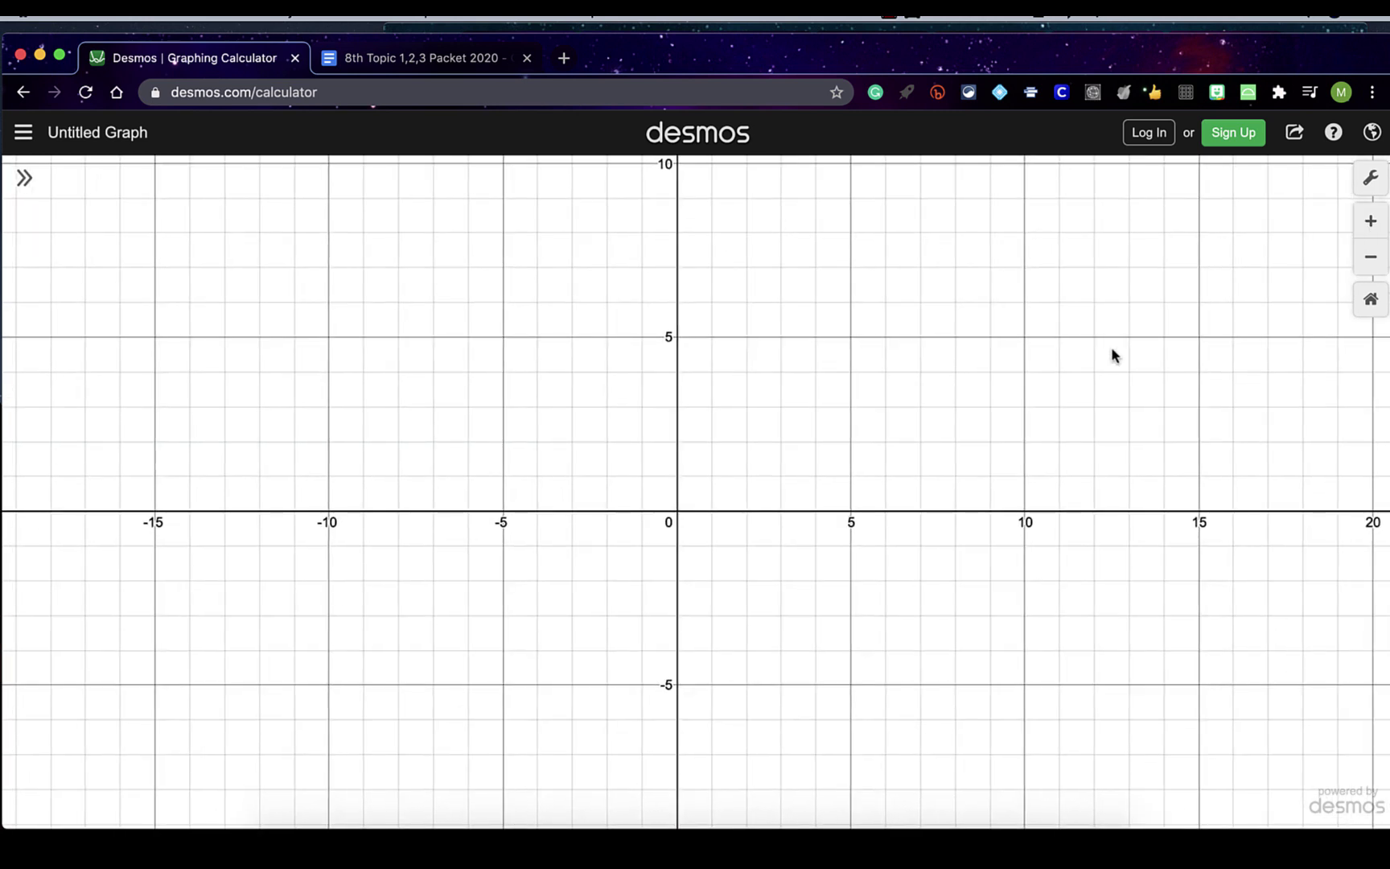
Show the expression list again and check the 3x² + 34 expression
click(32, 177)
click(80, 255)
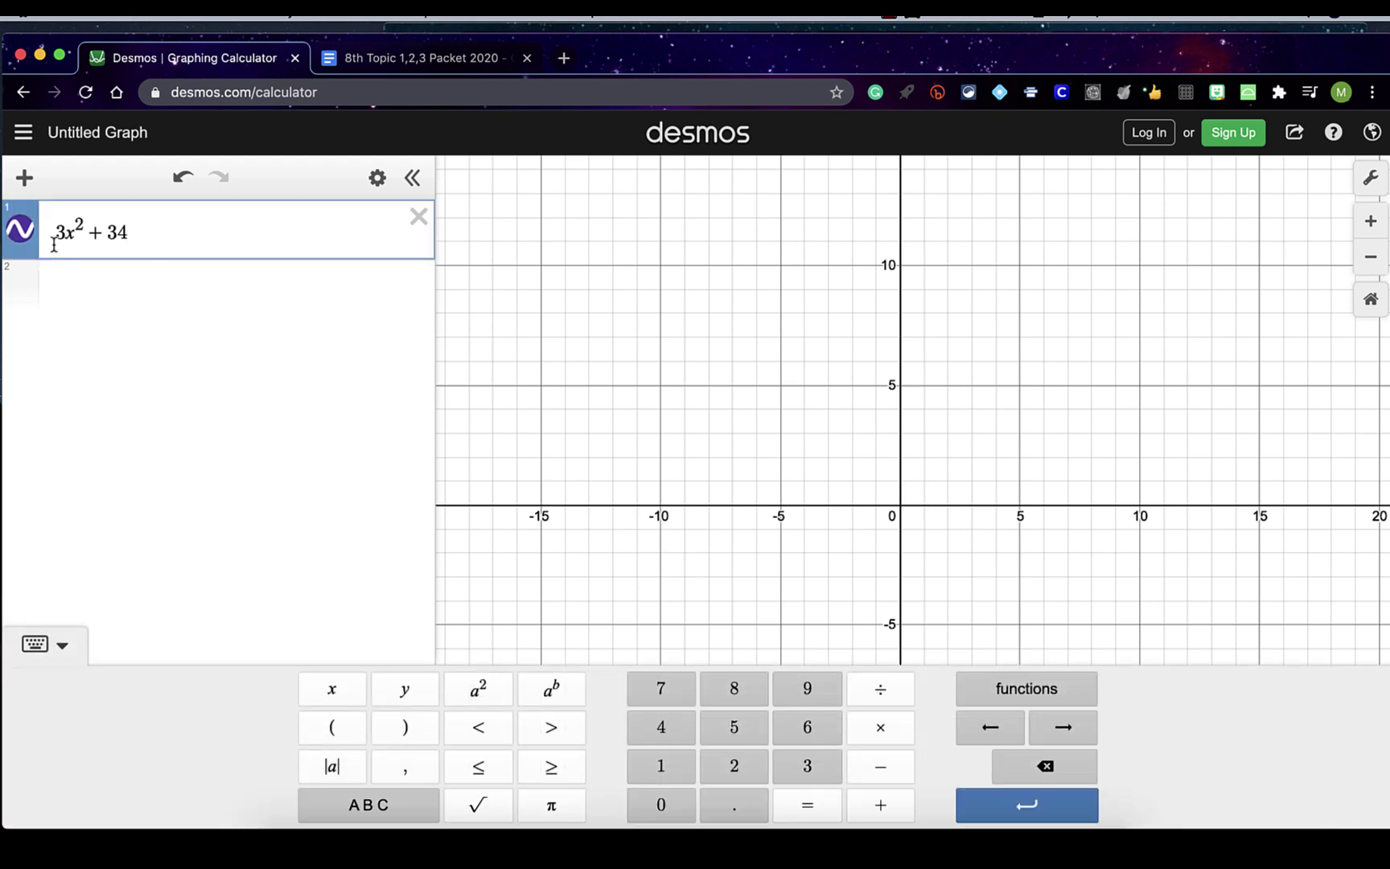
click(553, 264)
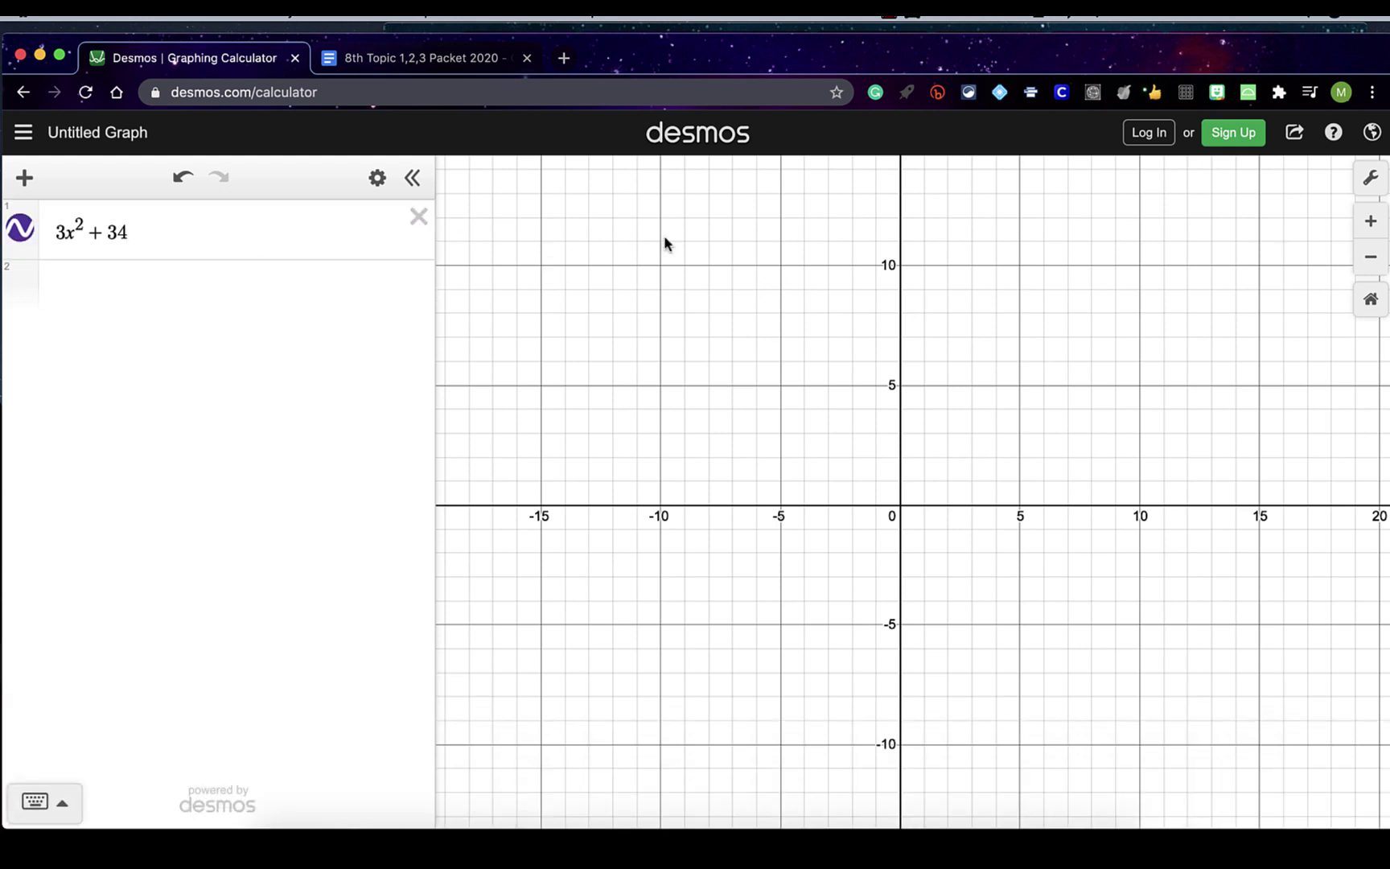
Hide the expression list, zoom out three times to find the parabola of 3x² + 34 and select its curve
click(412, 178)
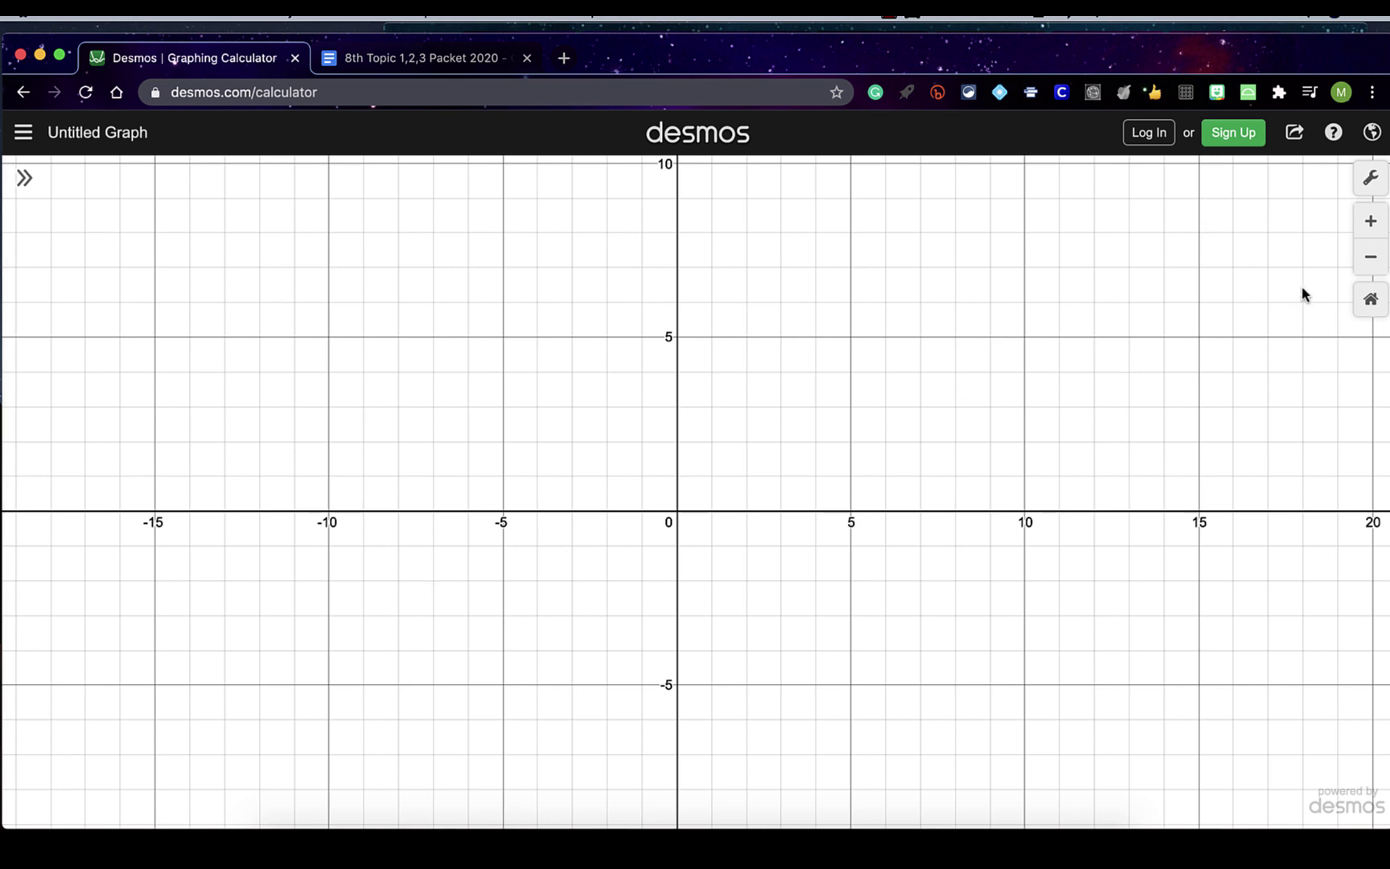
click(1370, 257)
click(1378, 259)
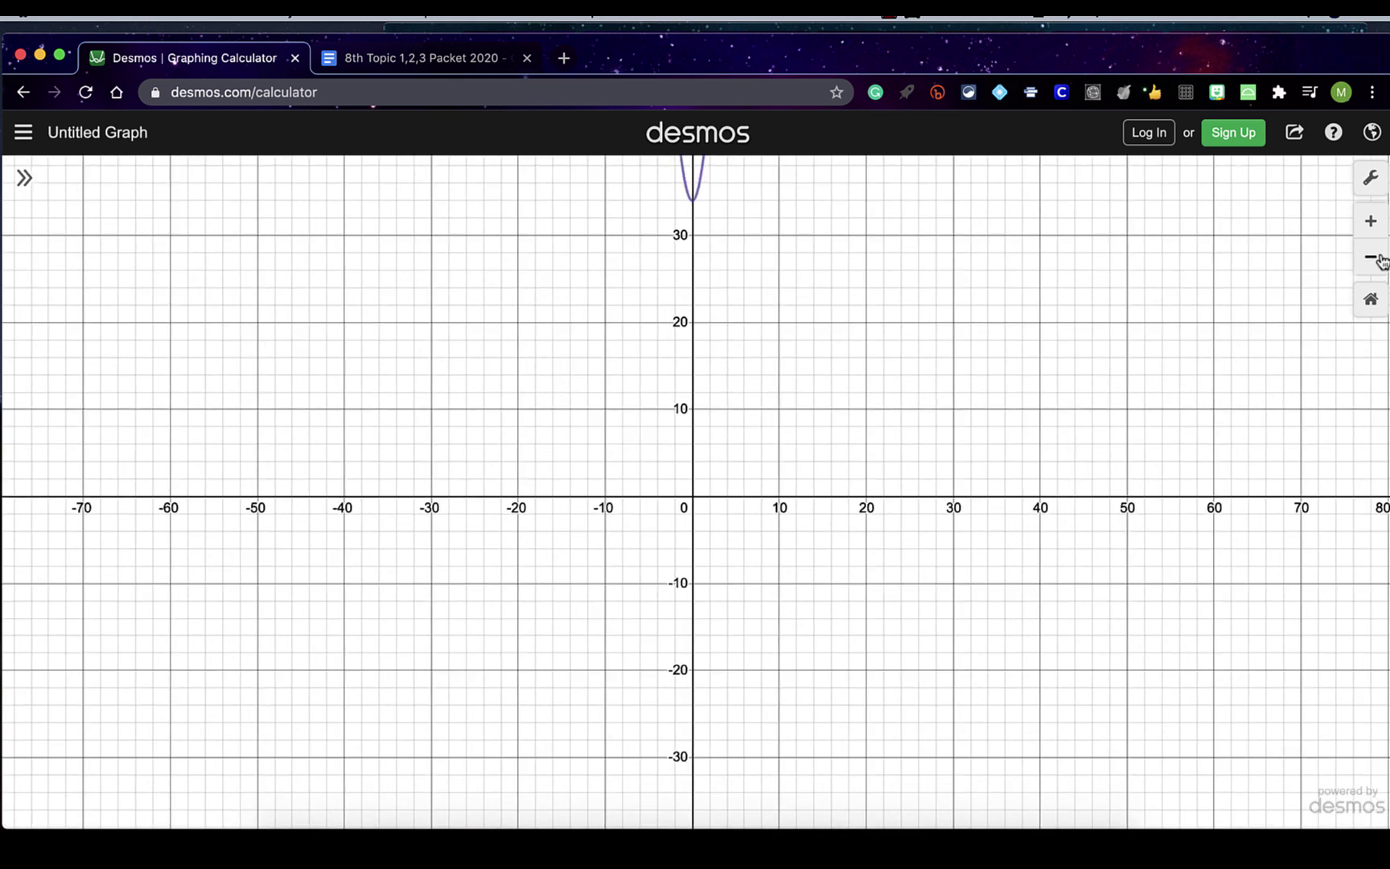
click(1378, 259)
drag(926, 387, 982, 429)
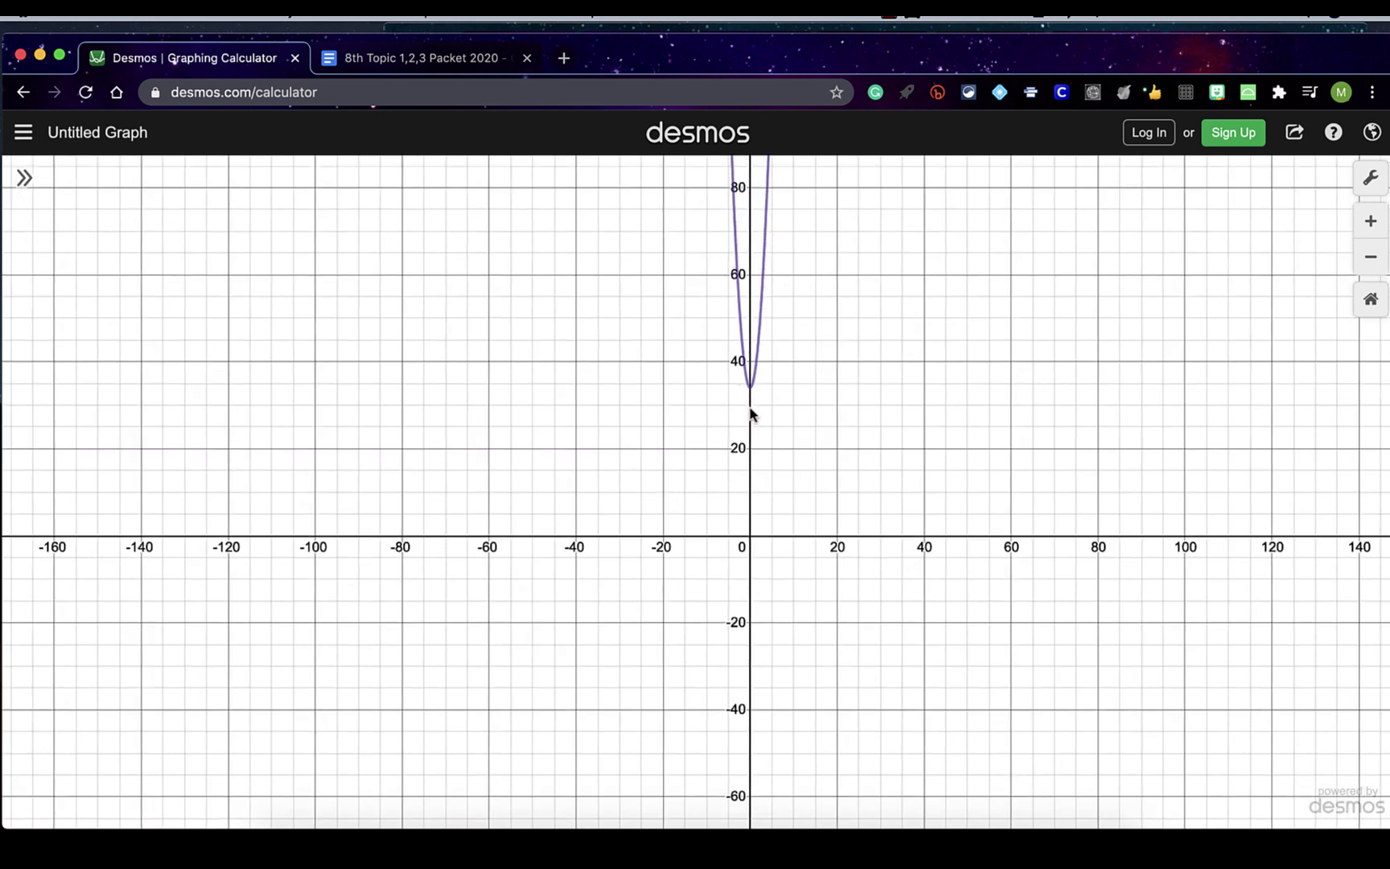
click(755, 341)
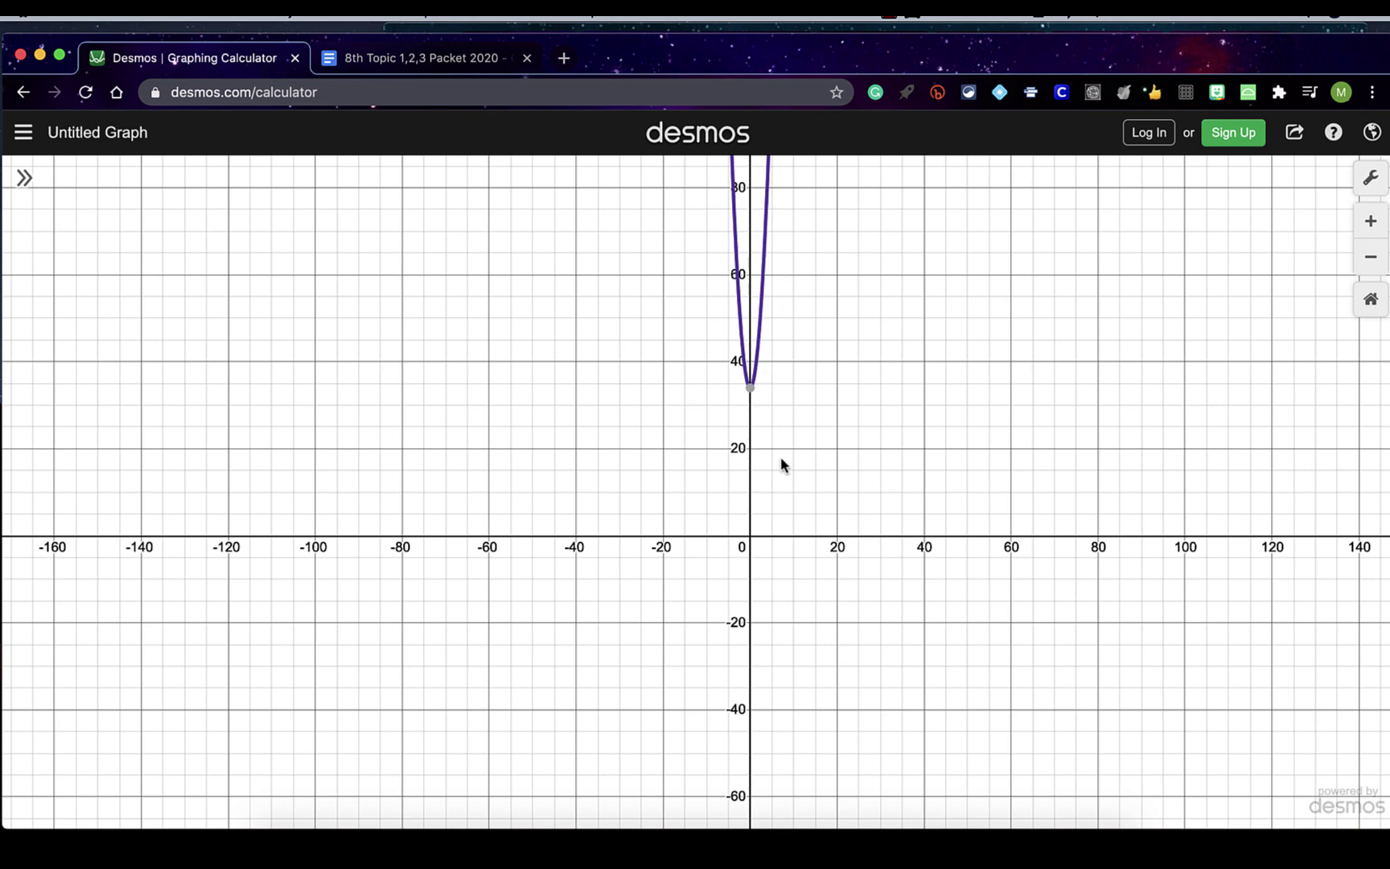
Zoom in three times on the parabola, keeping its vertex in view
click(1370, 221)
scroll(1059, 240, up, 3)
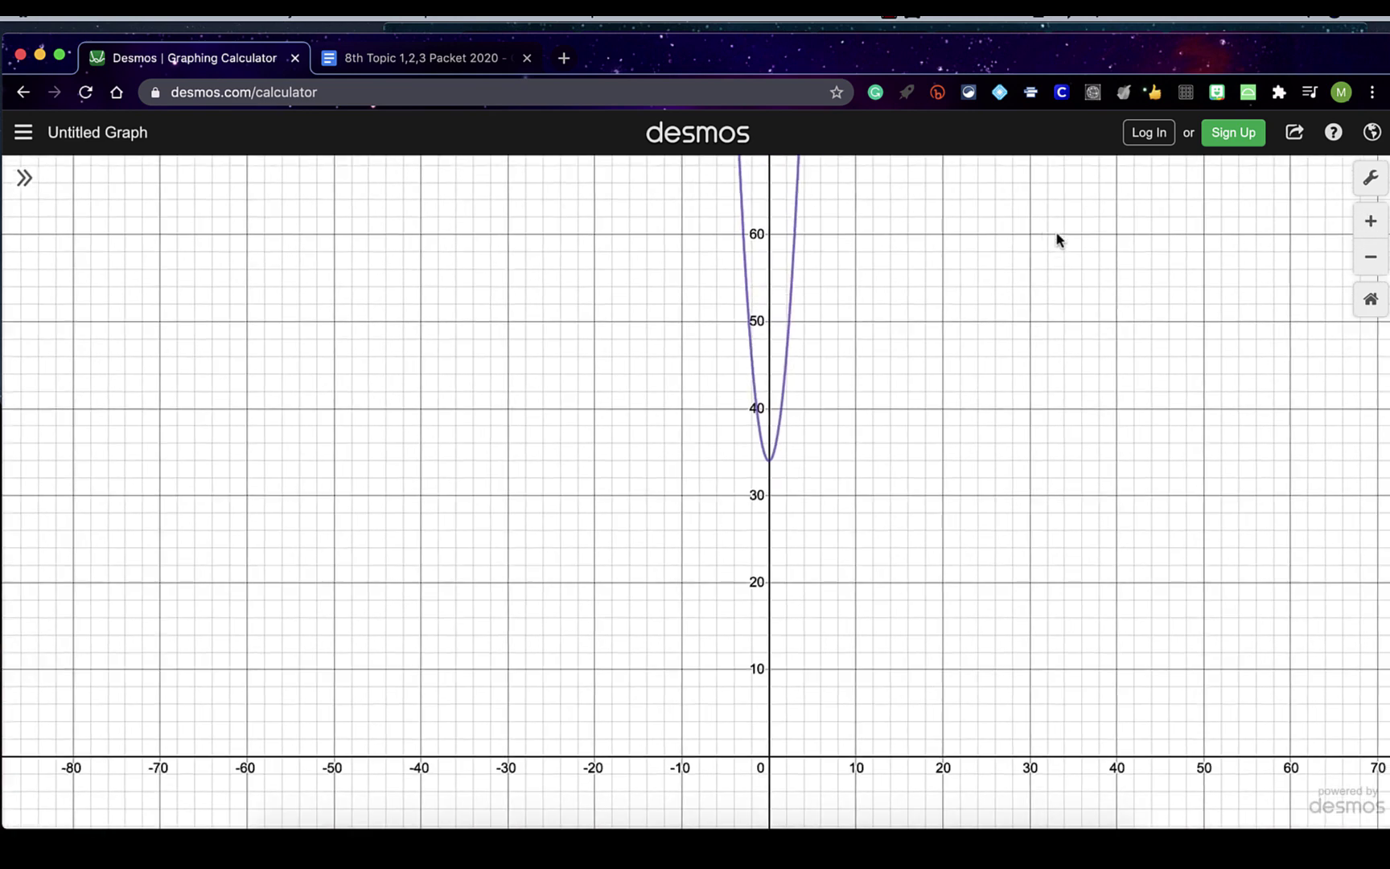
click(1371, 220)
scroll(1090, 390, right, 3)
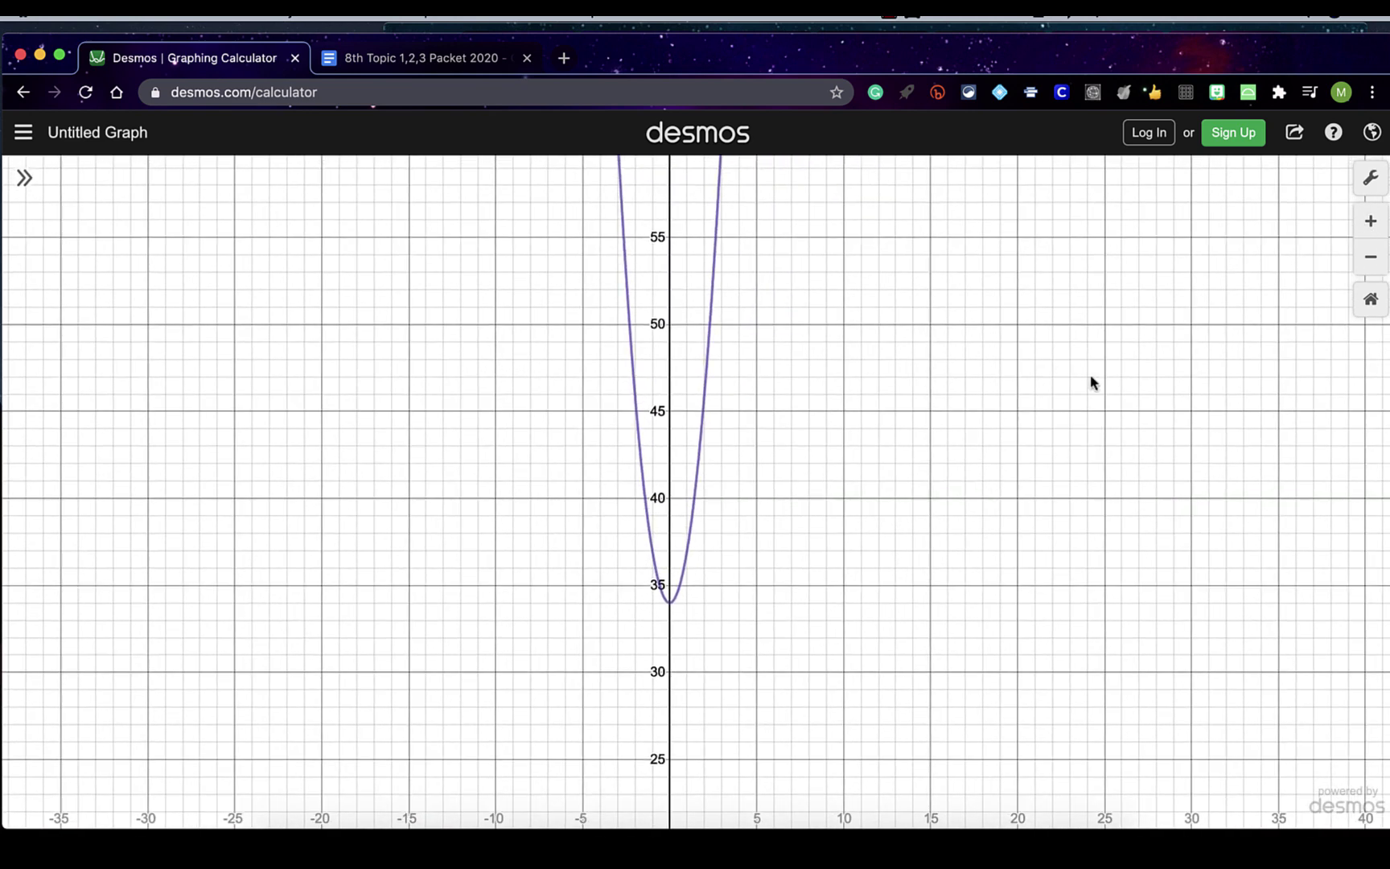
click(1371, 221)
drag(979, 477, 1037, 305)
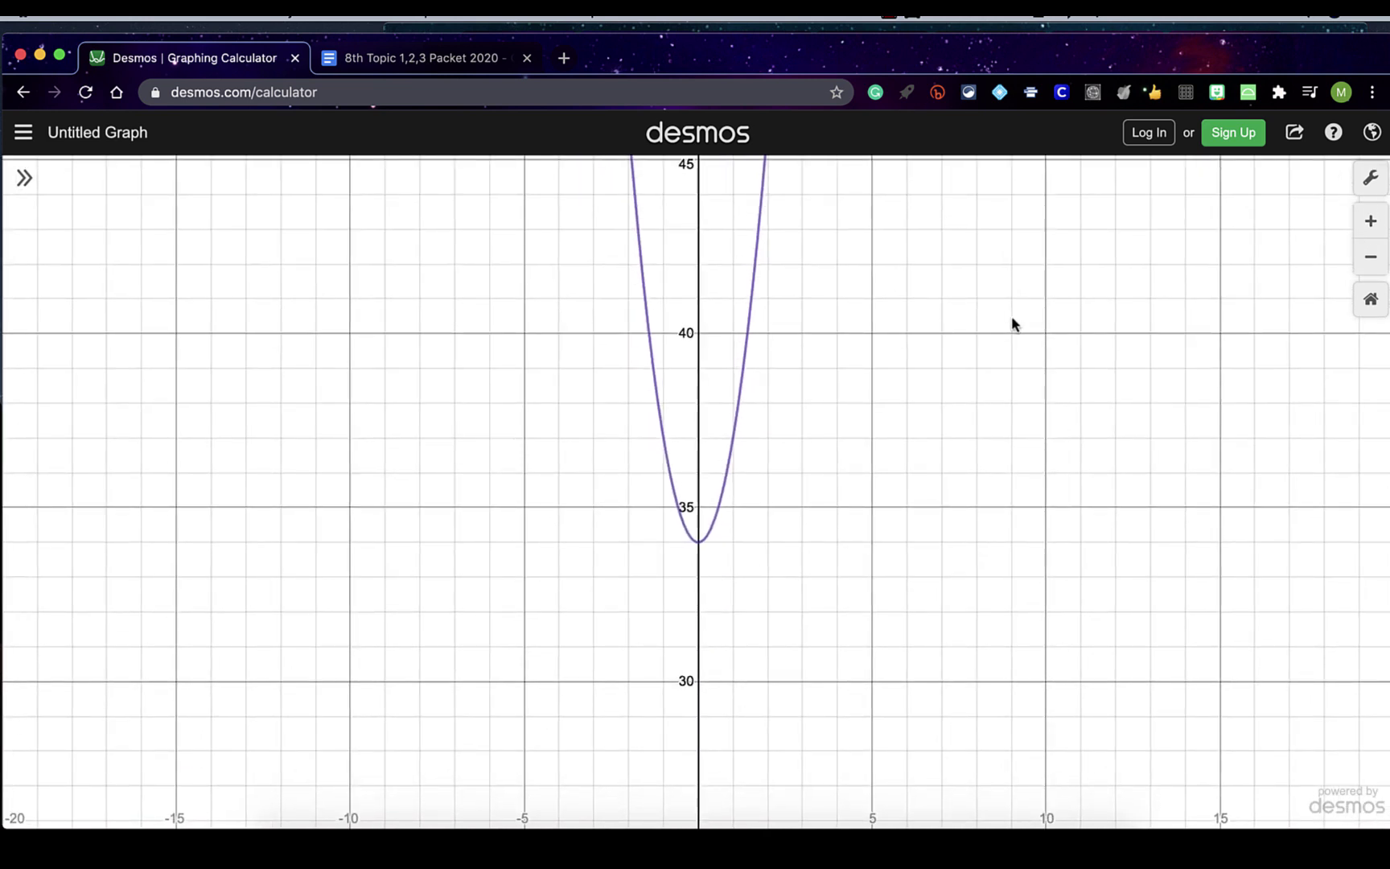
Reset the graph to its default view and show the expression list beside it
click(1371, 314)
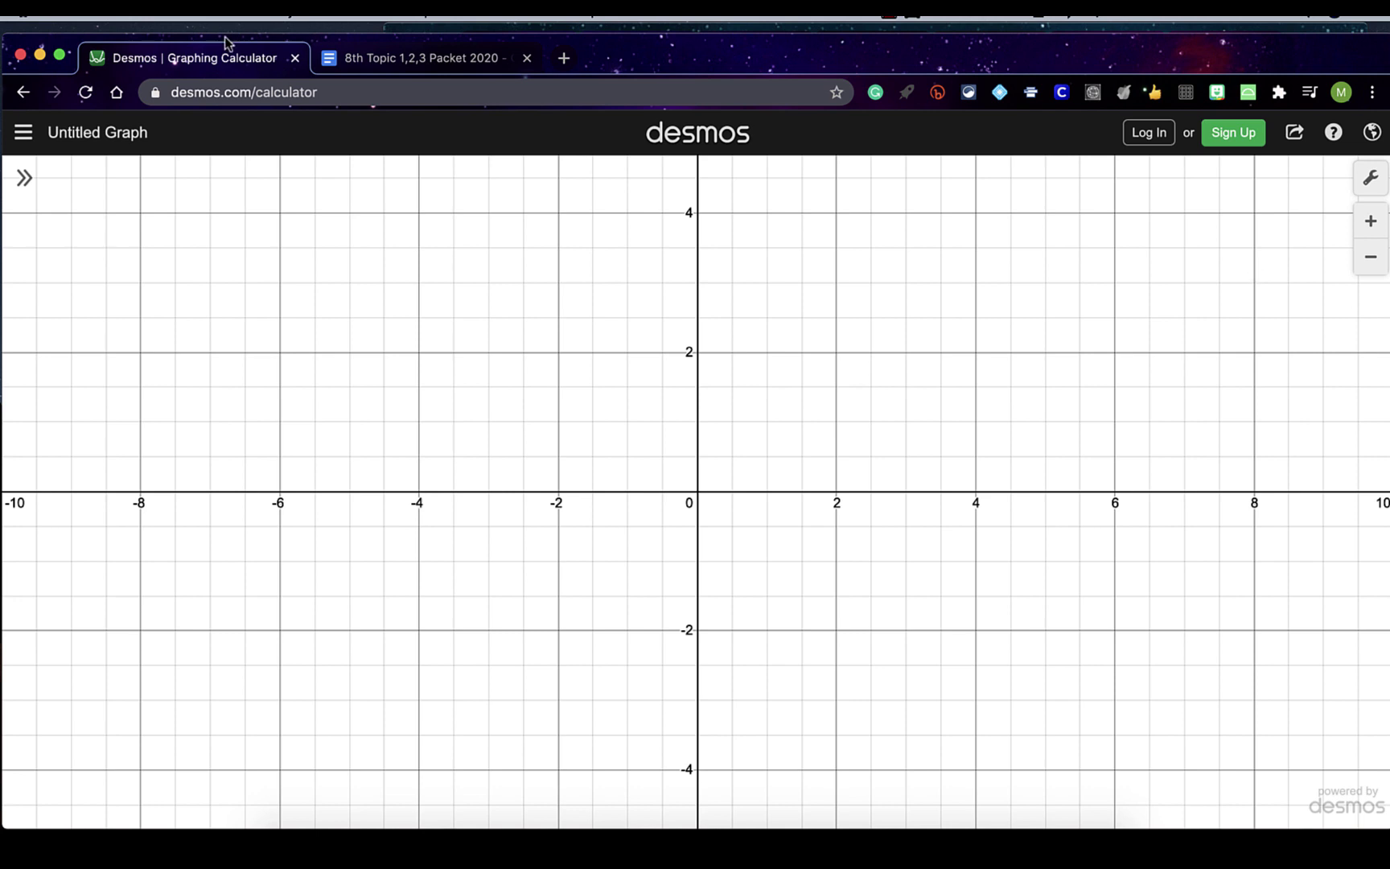
click(24, 179)
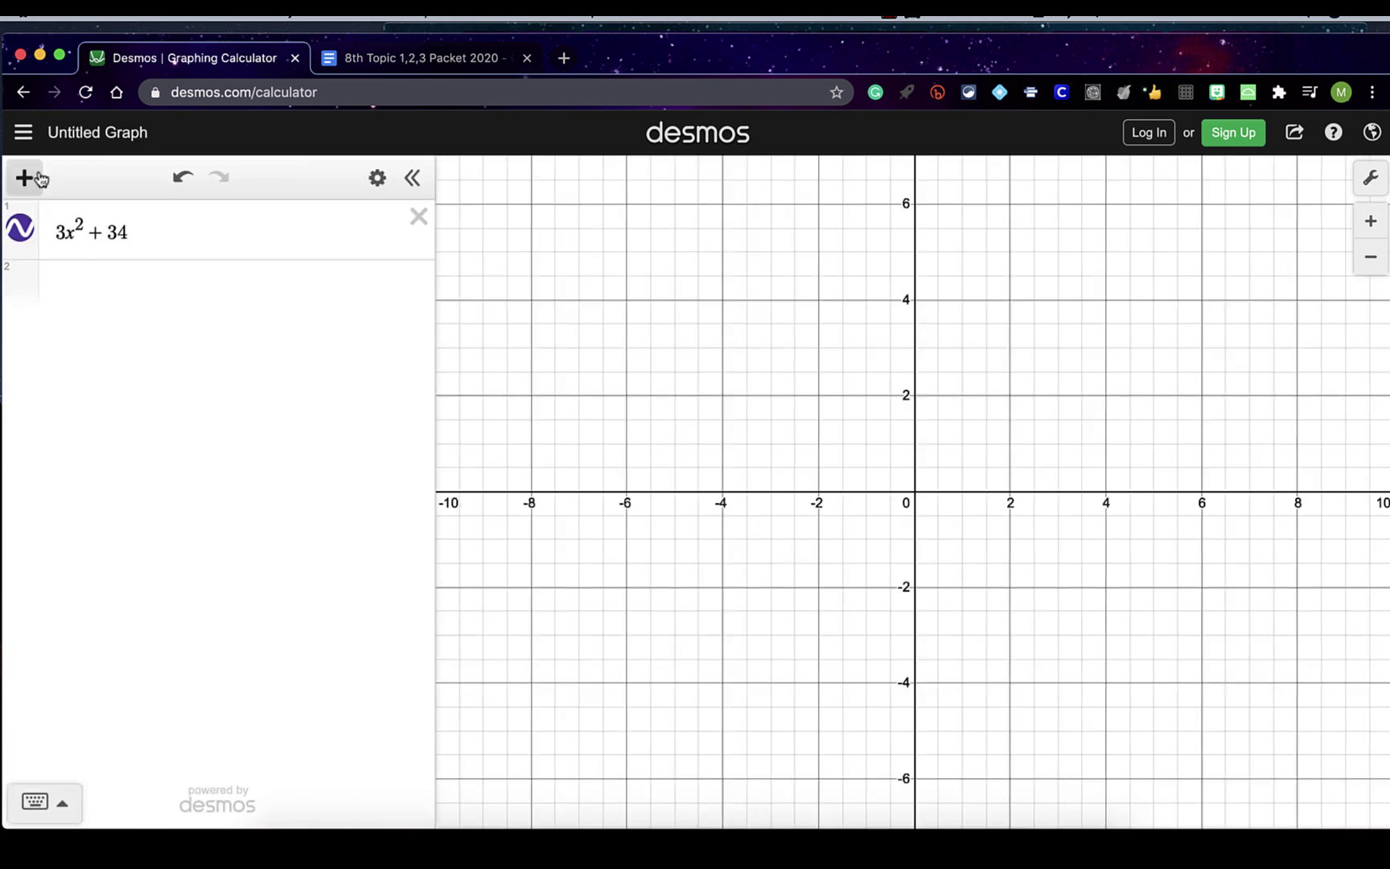
click(412, 178)
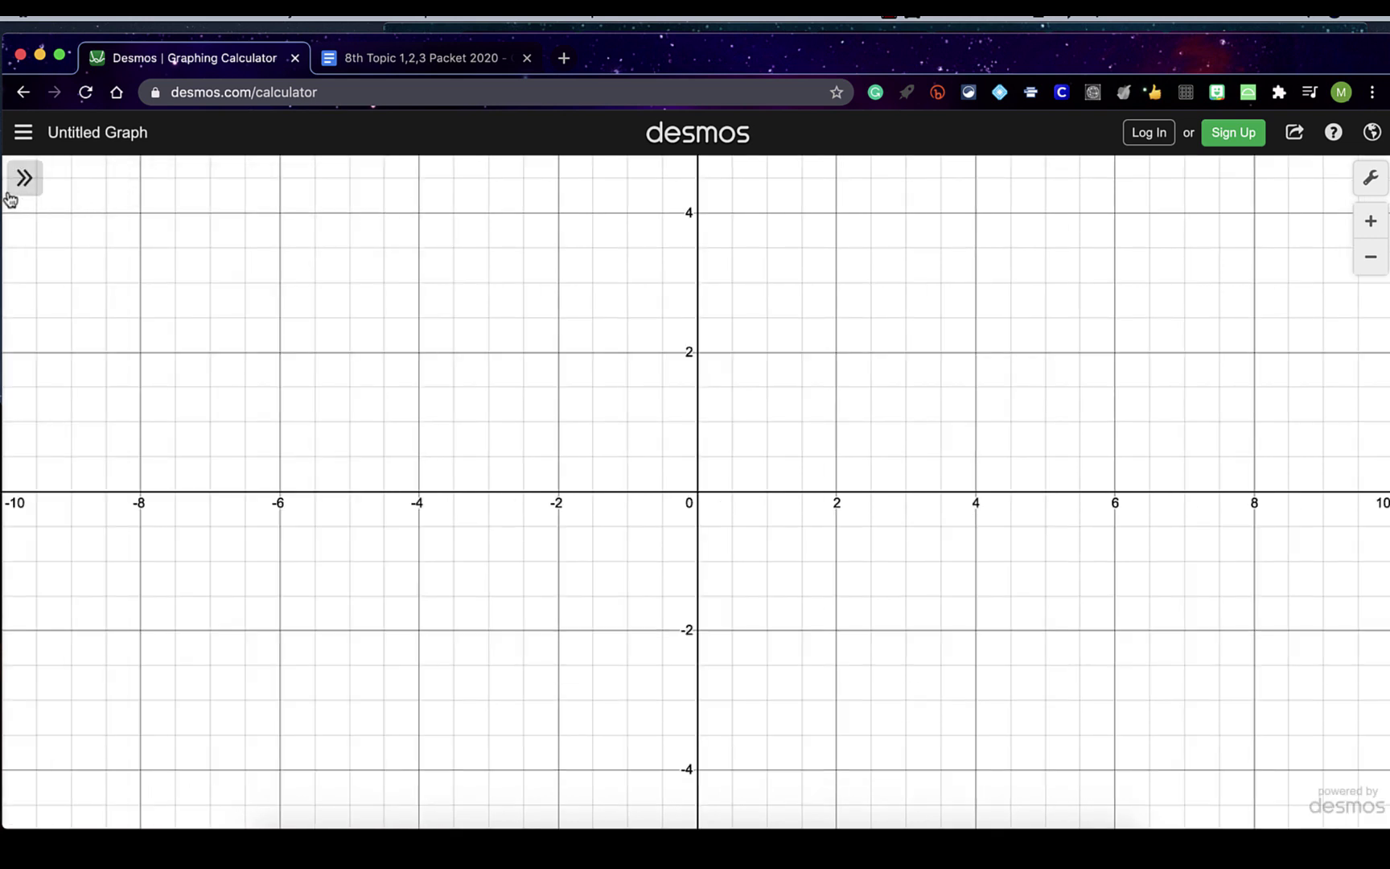
click(17, 183)
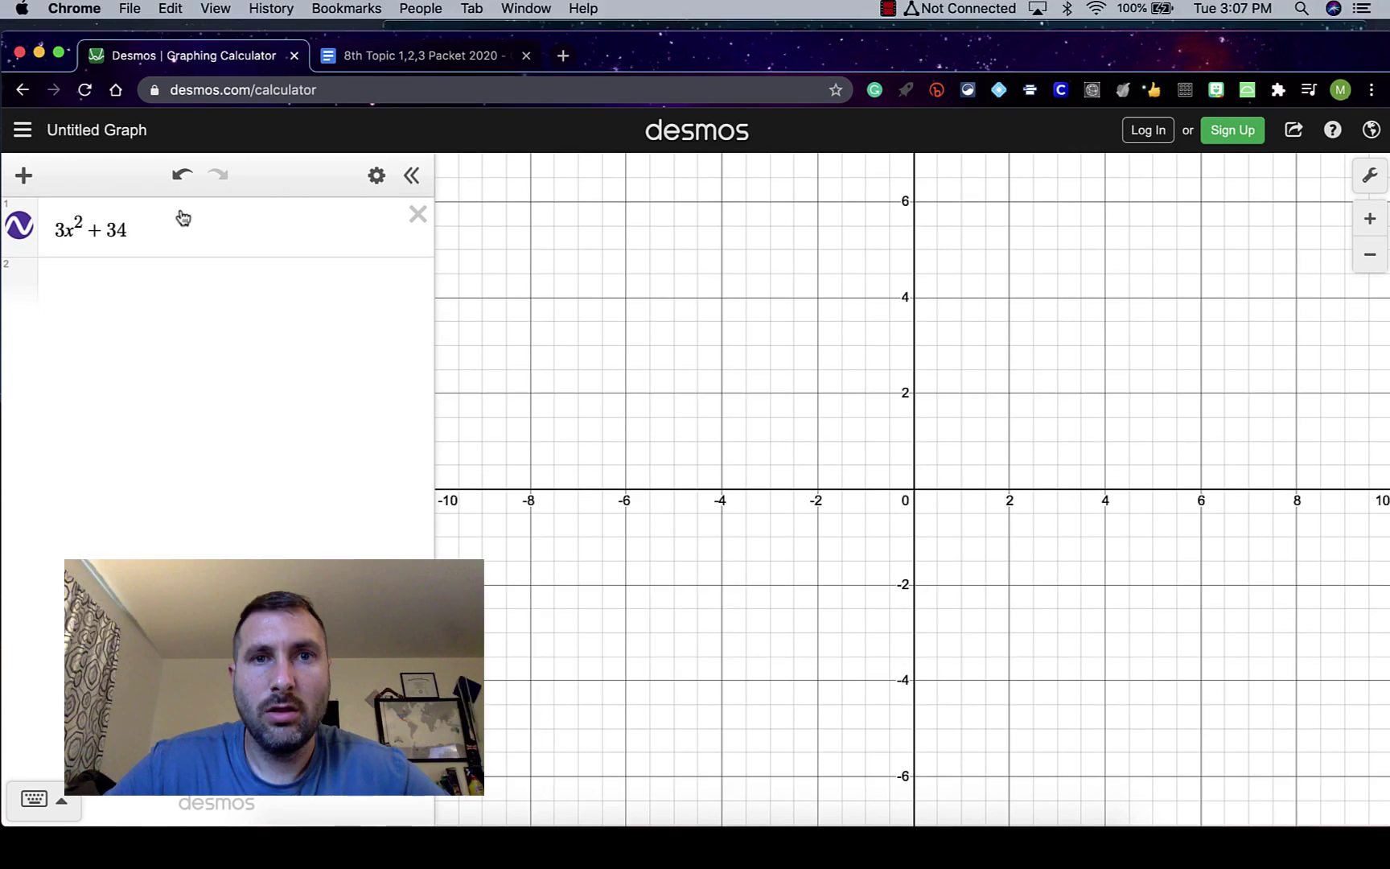
drag(884, 351, 828, 371)
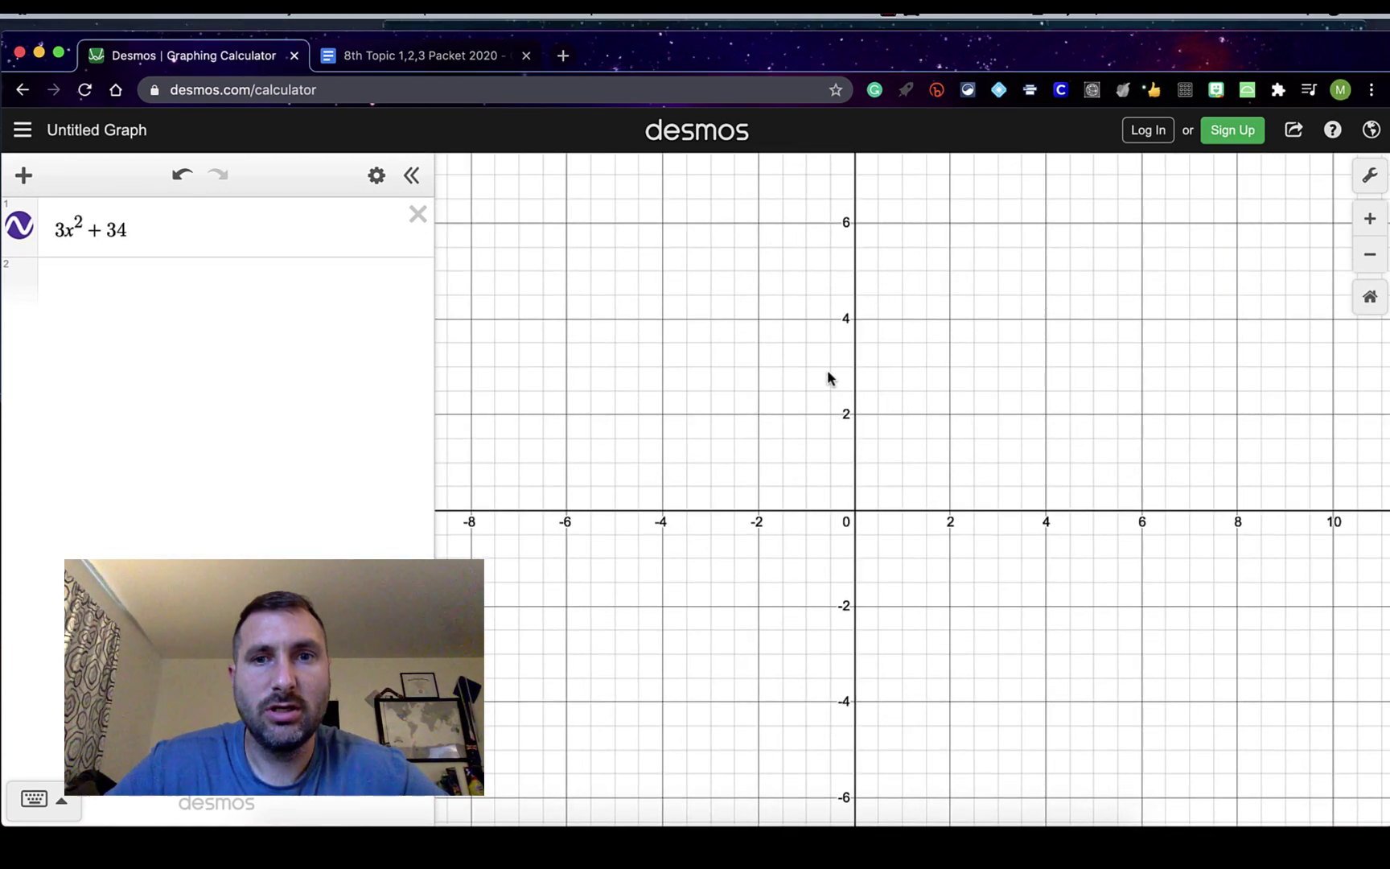